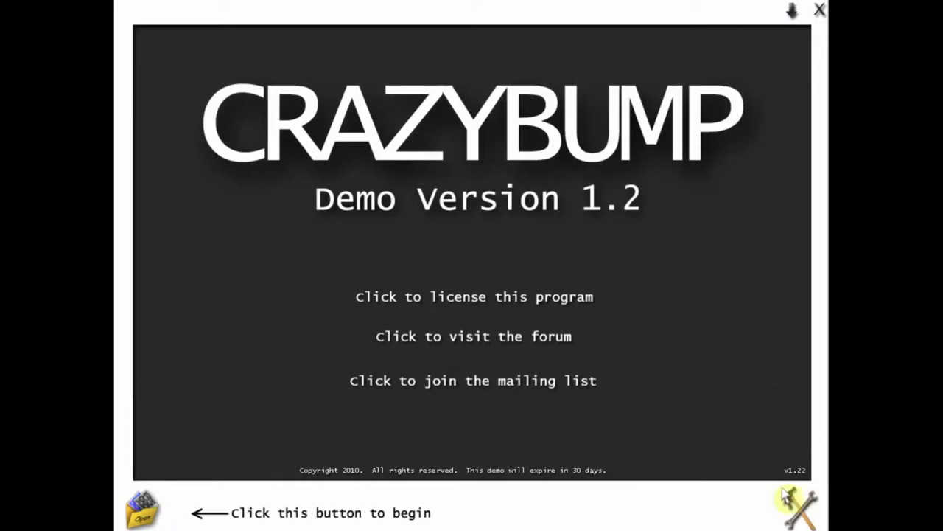
- Open the гора rock photograph from the Desktop as CrazyBump's source image
click(151, 518)
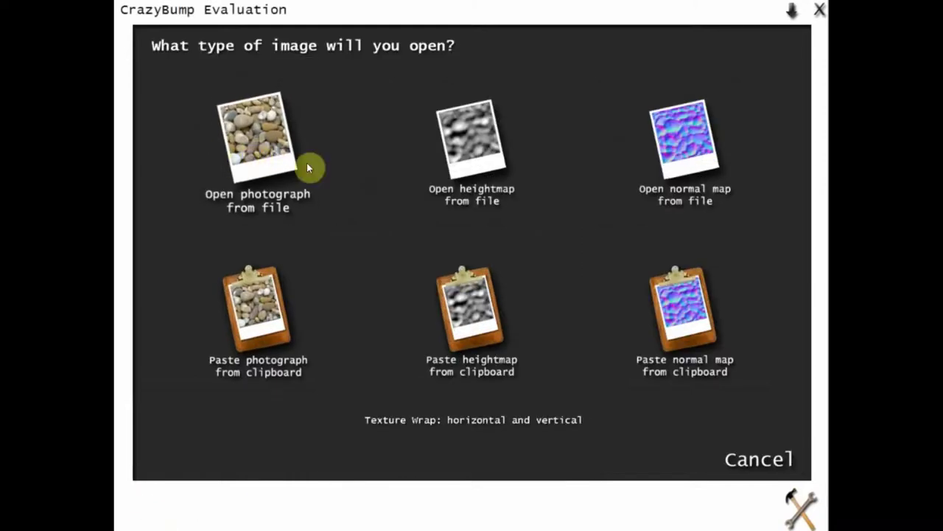
click(307, 163)
scroll(513, 299, down, 5)
scroll(514, 300, down, 5)
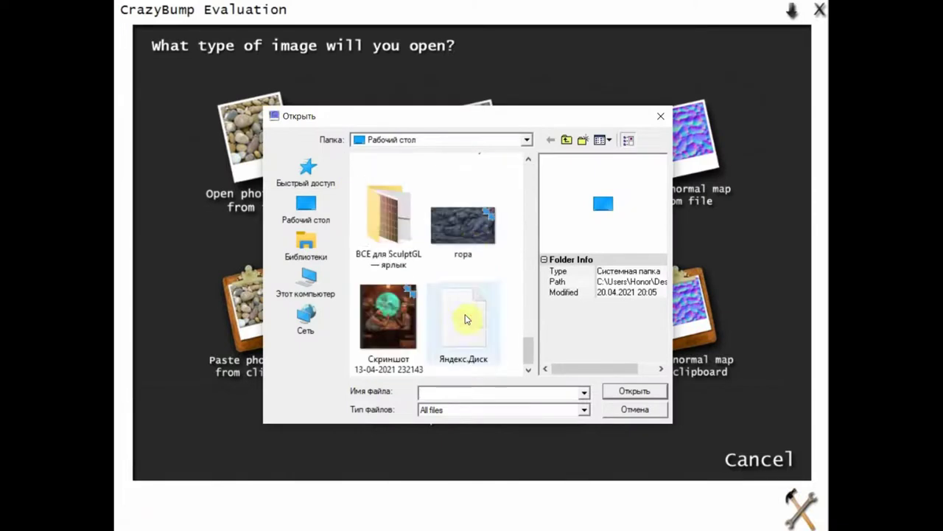
click(470, 239)
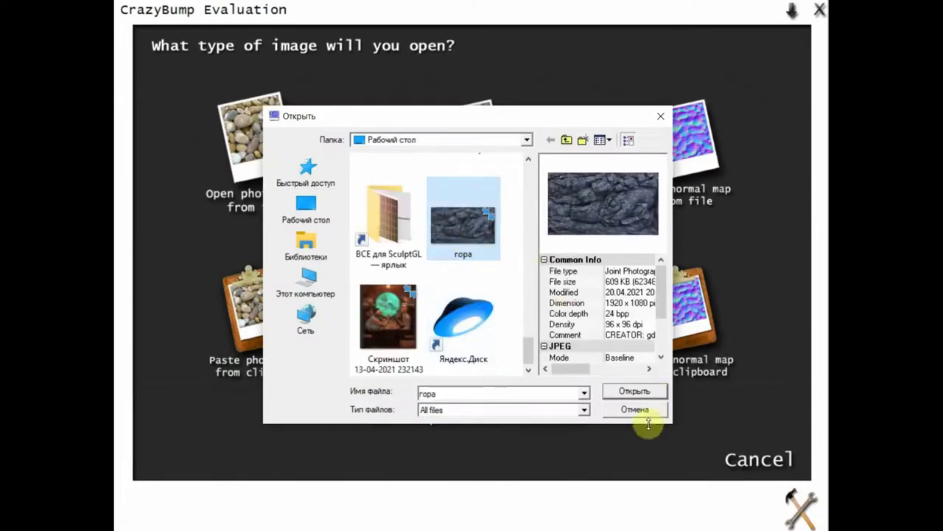
click(649, 394)
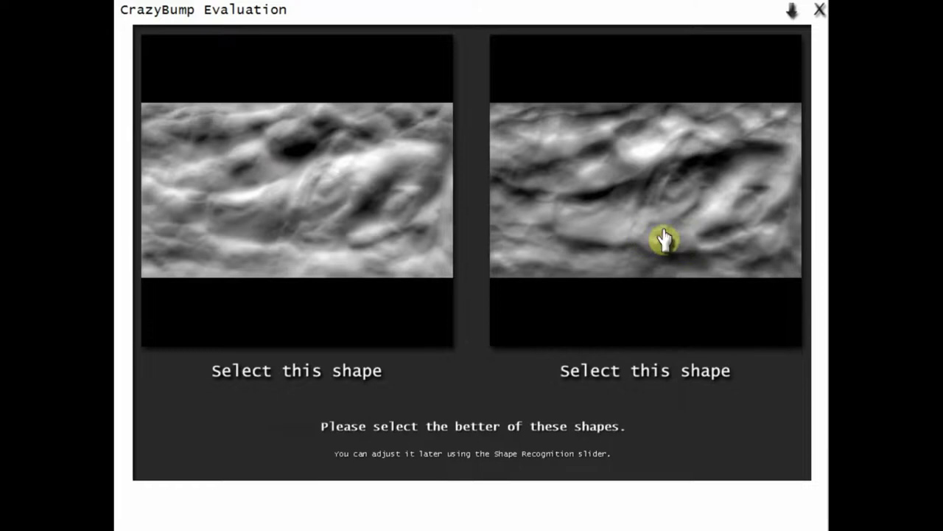
- Accept the left height-shape interpretation of the гора photo
click(325, 199)
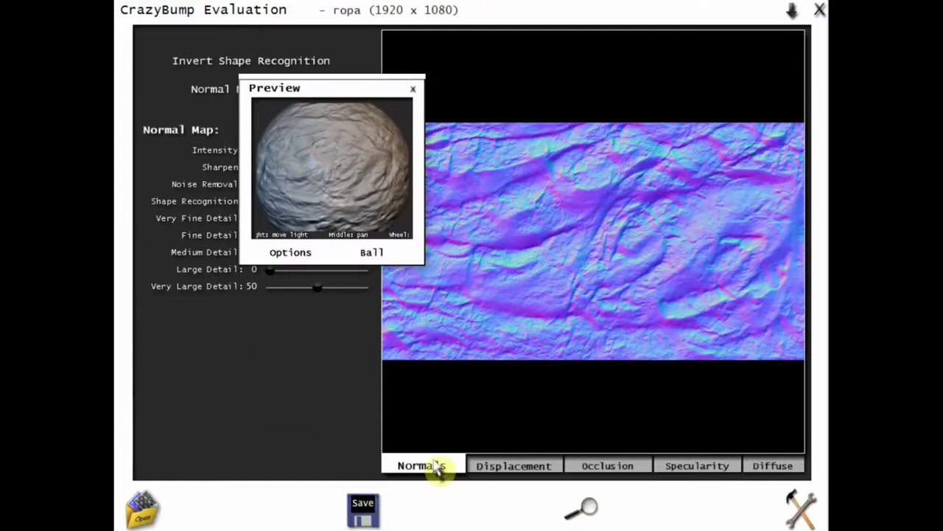
- Save the normal map as гора_NRM JPG, then close the preview and view the displacement map
click(366, 509)
click(413, 513)
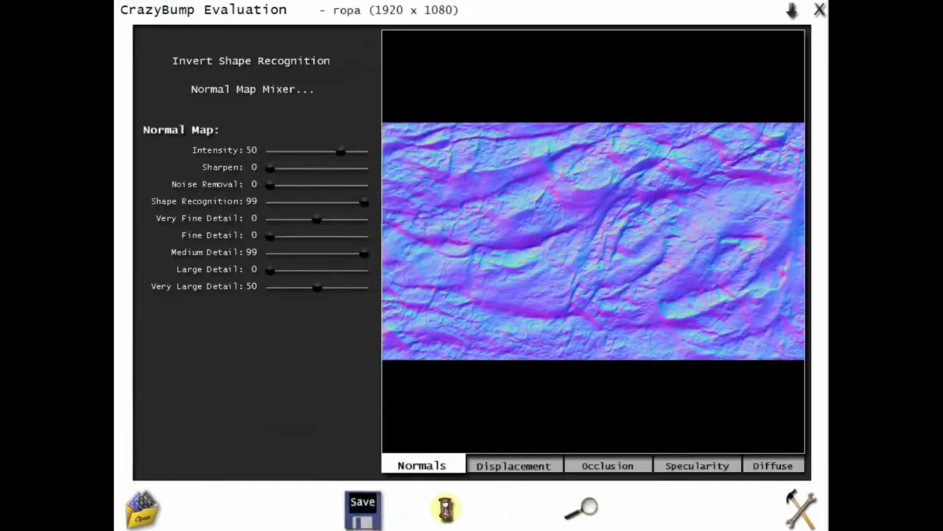
click(646, 396)
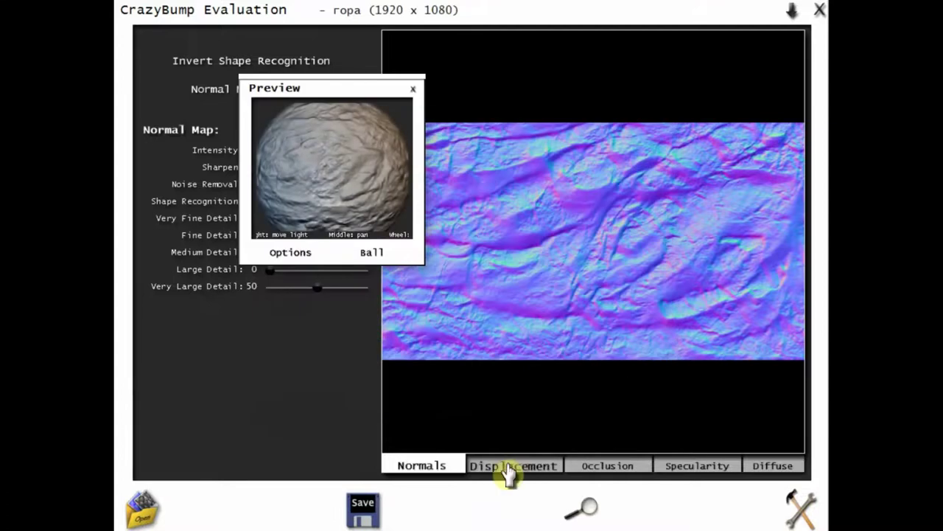
click(413, 87)
click(524, 466)
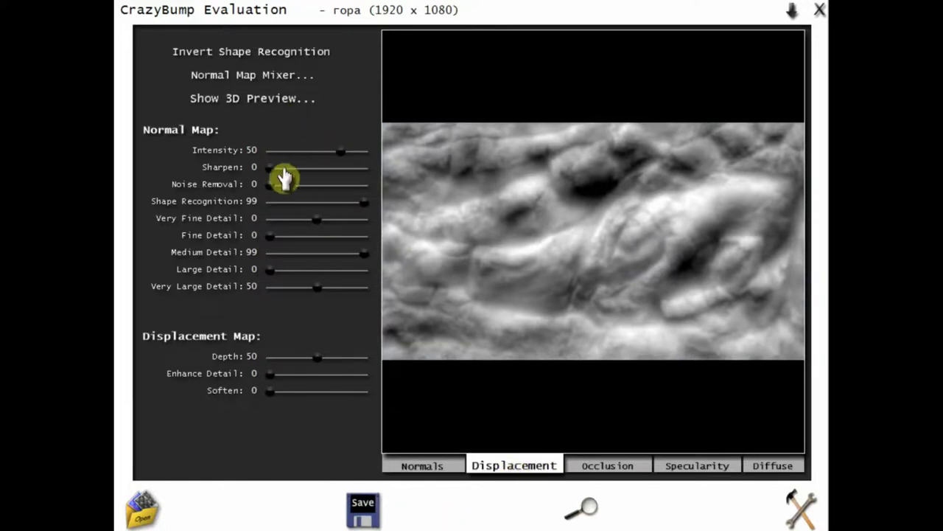
- Keep Sharpen at 0 and save the rock's displacement map to a file
mouse_move(274, 176)
mouse_down()
mouse_move(312, 184)
mouse_move(263, 179)
mouse_up()
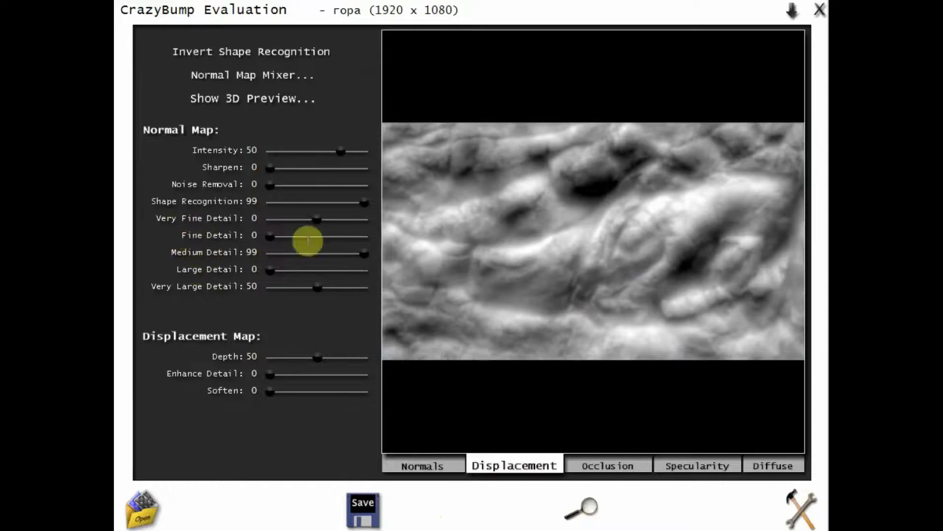
click(362, 509)
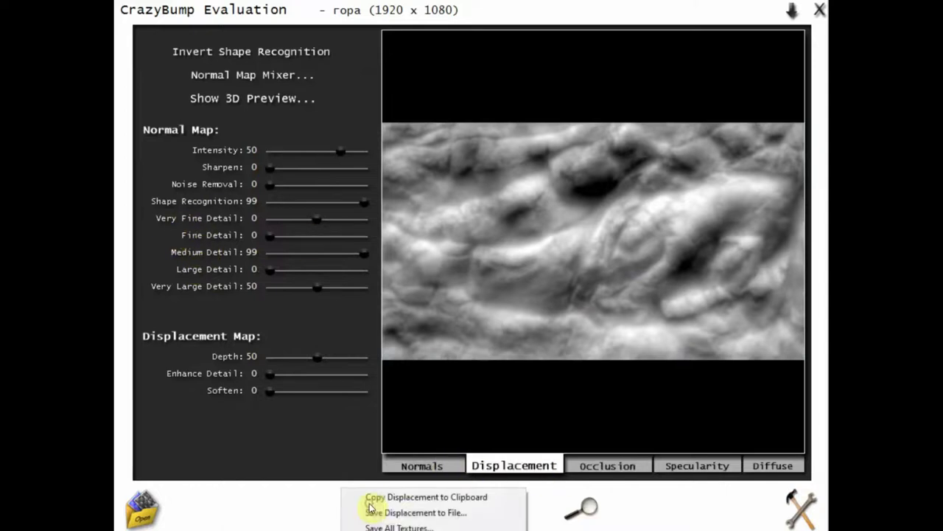
click(398, 516)
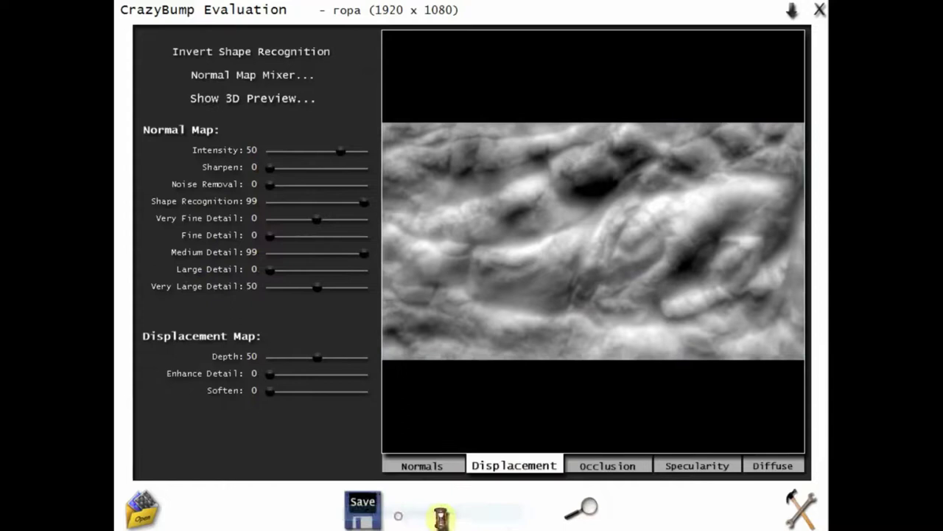
click(639, 391)
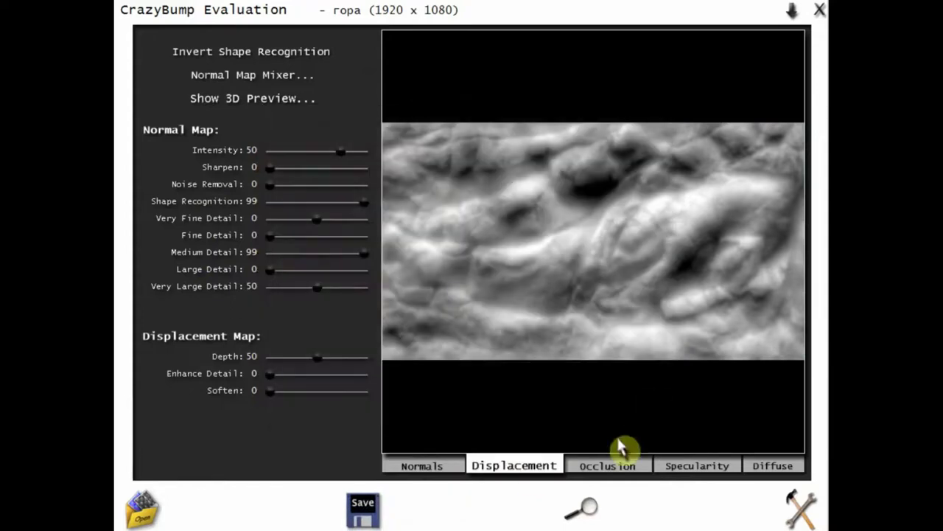
- Check the occlusion map, then save the rock's specularity map to a file
click(616, 467)
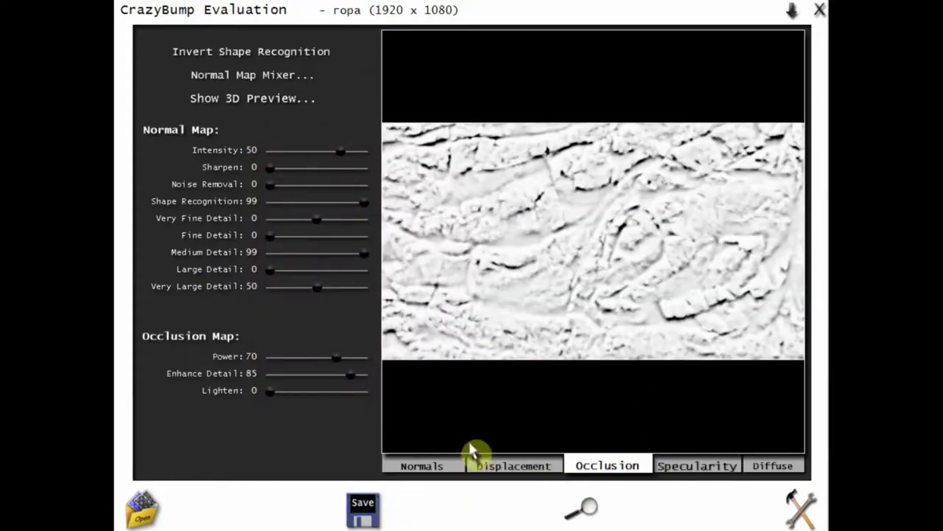
click(697, 466)
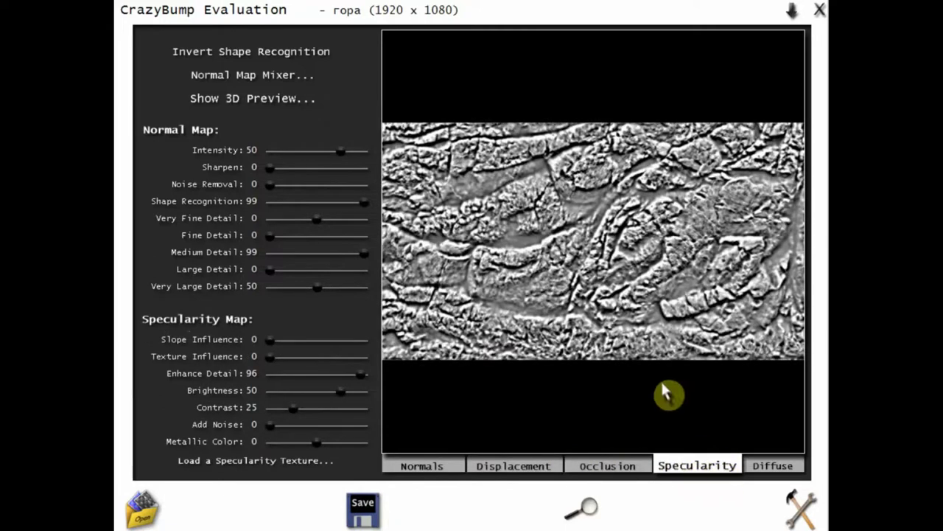
click(363, 507)
click(428, 512)
click(637, 394)
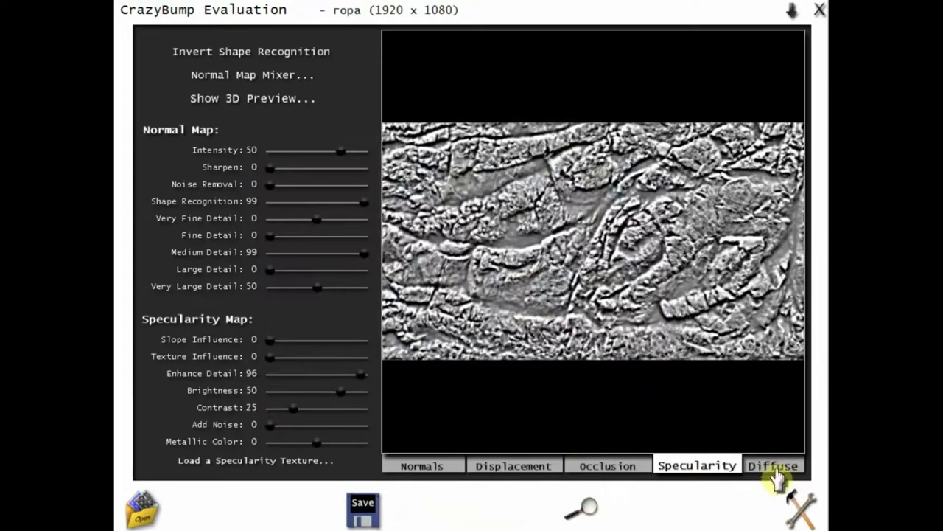
- Save the rock's diffuse colour map as гора_COLOR JPG
click(771, 472)
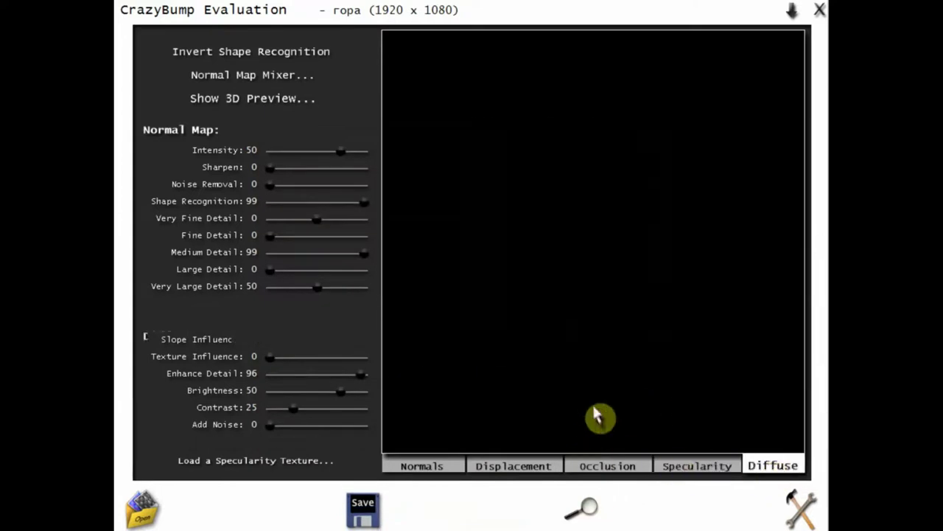
click(362, 508)
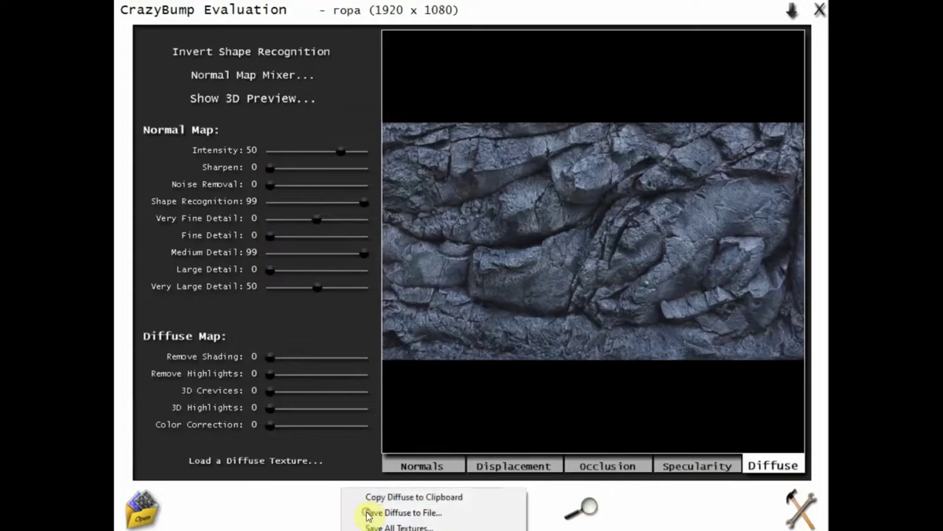
click(409, 512)
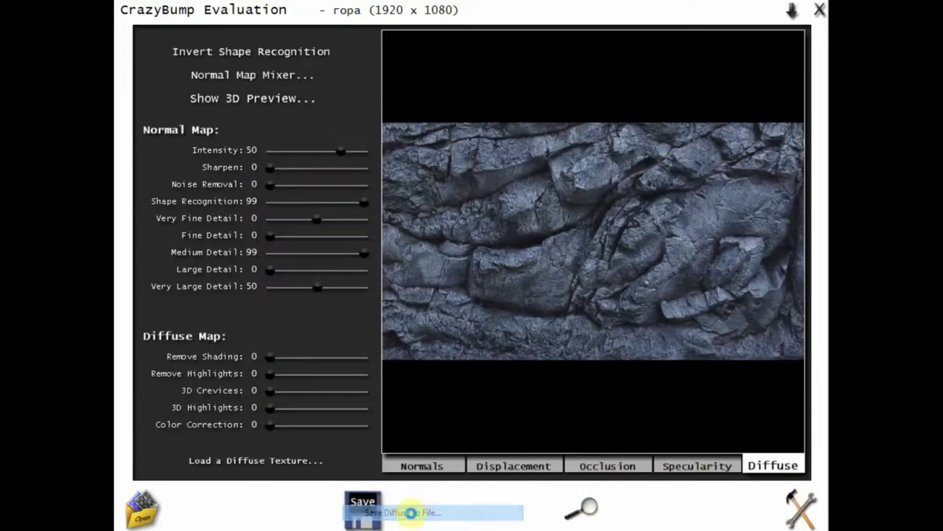
click(636, 394)
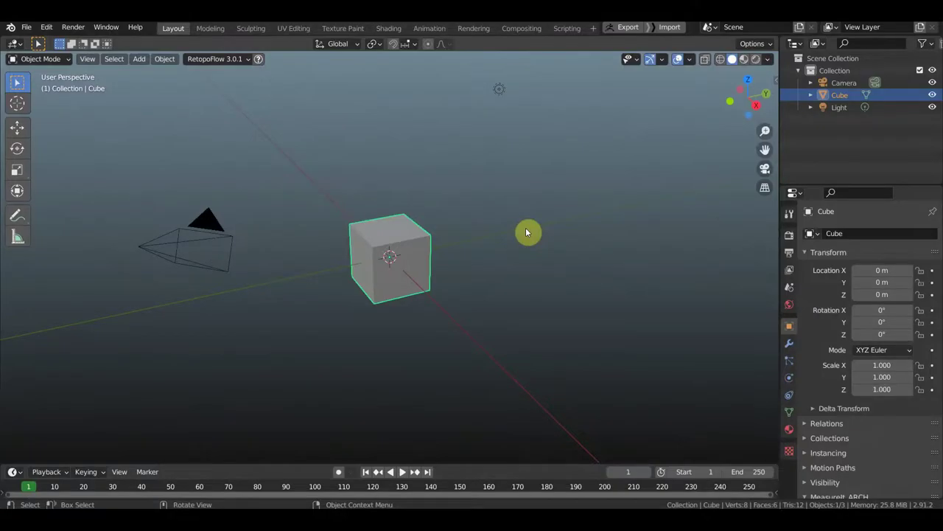
mouse_move(525, 230)
middle_down()
mouse_move(595, 216)
mouse_move(504, 225)
middle_up()
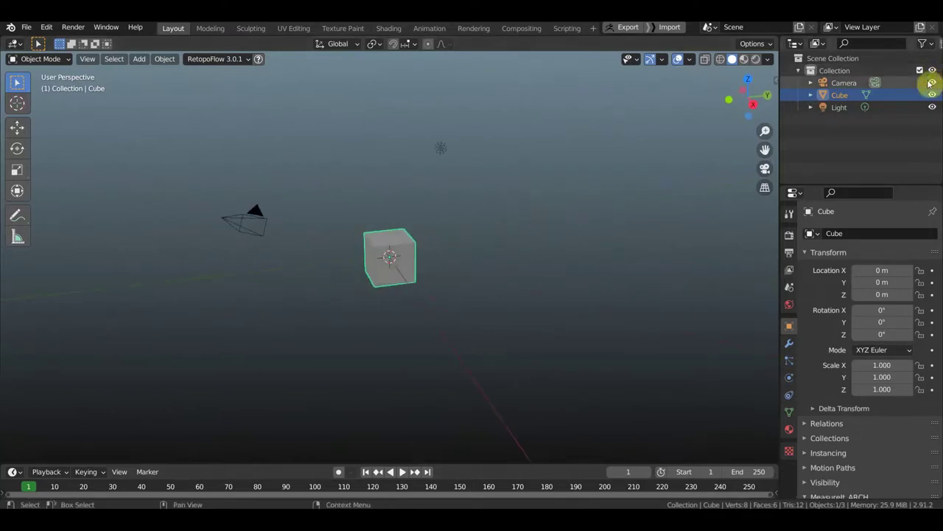
- Hide the camera and light, delete the default cube, and bring up the Add menu
click(933, 83)
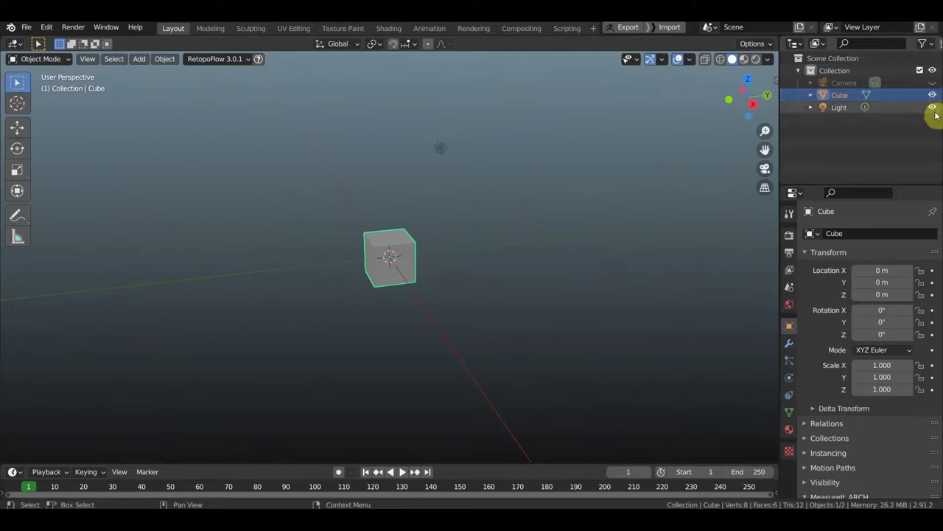
click(932, 108)
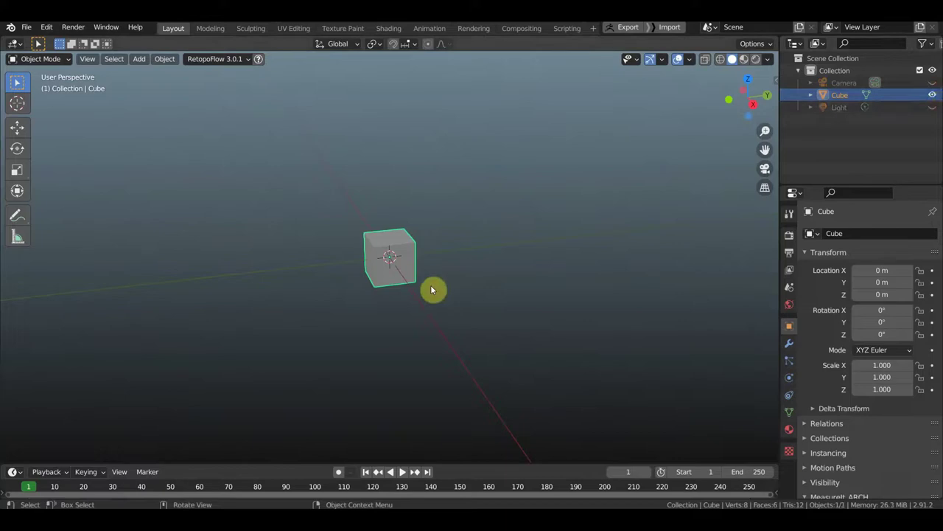
key(Delete)
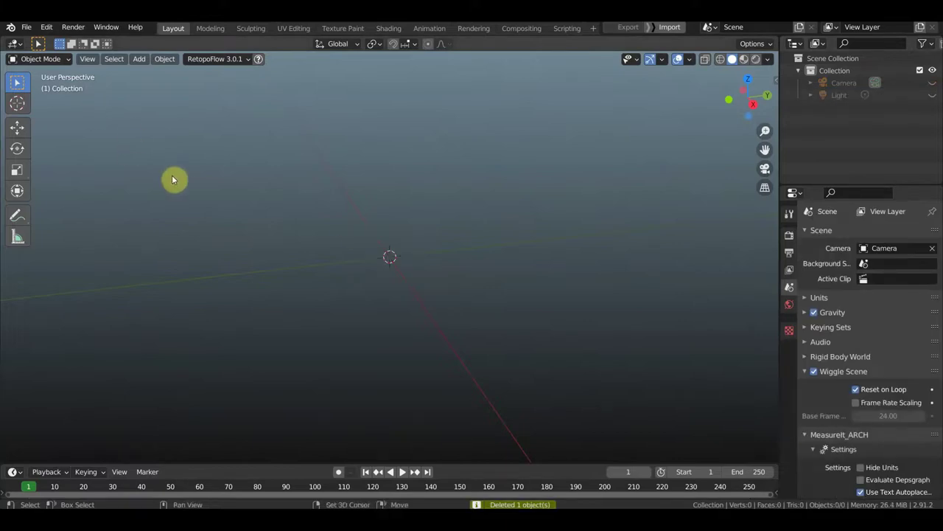
key(shift+a)
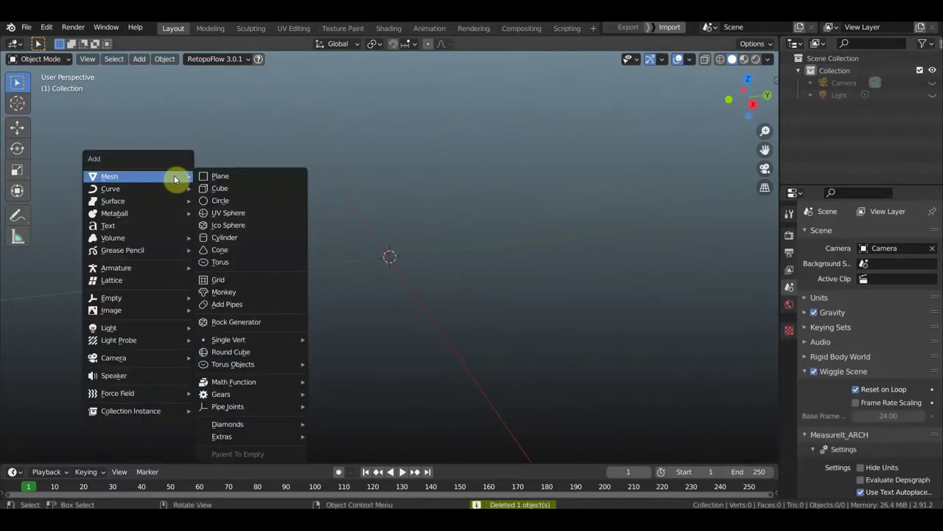
- Add a plane, view it from the top, and switch to Material Preview shading
click(220, 176)
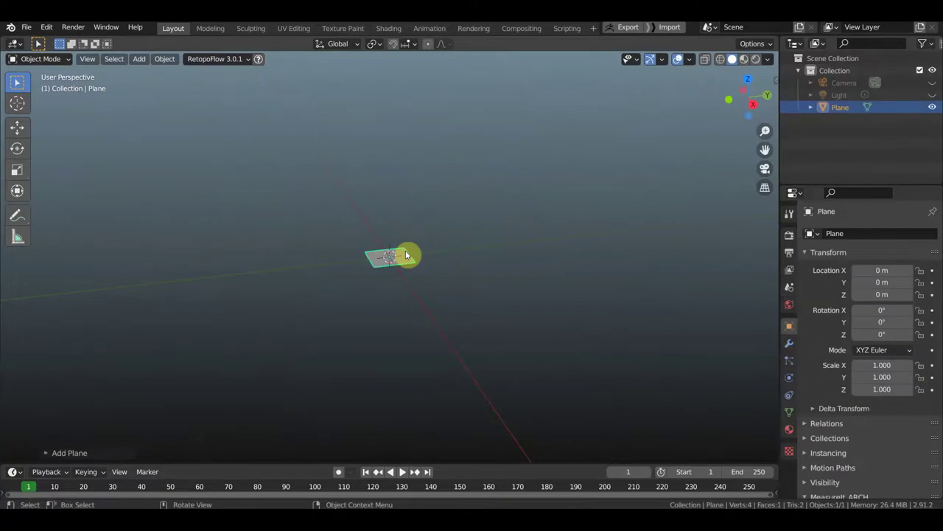
key(KP_7)
scroll(432, 277, up, 5)
scroll(432, 276, up, 5)
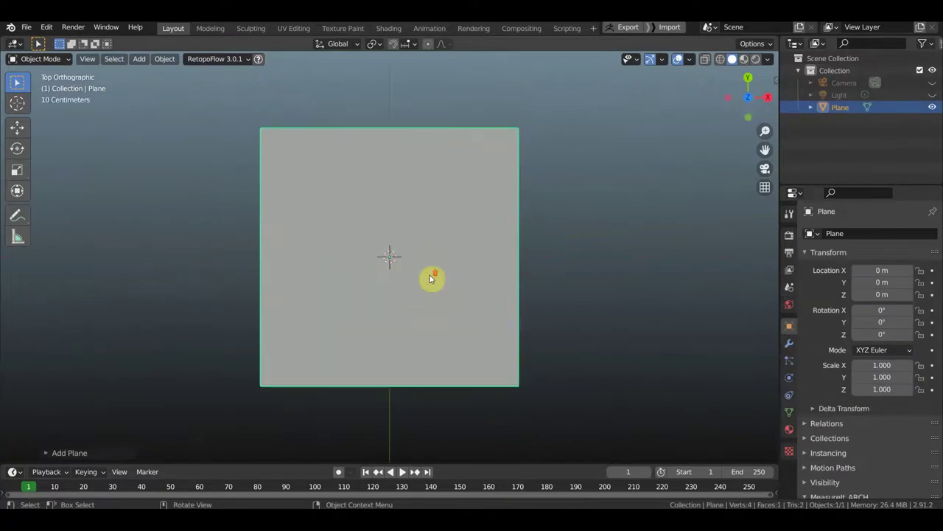
click(744, 61)
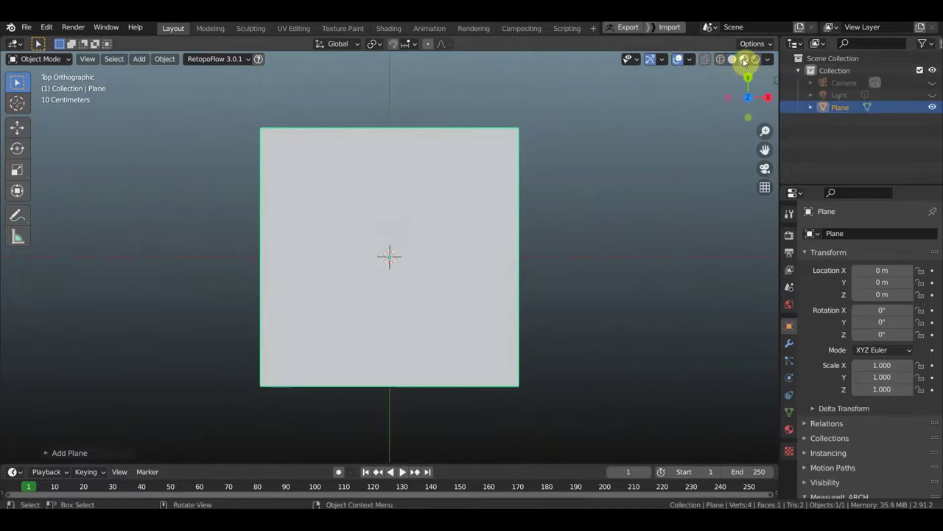
- Create a new Principled BSDF material, Material.001, and open Base Color's node choices
click(790, 431)
click(886, 285)
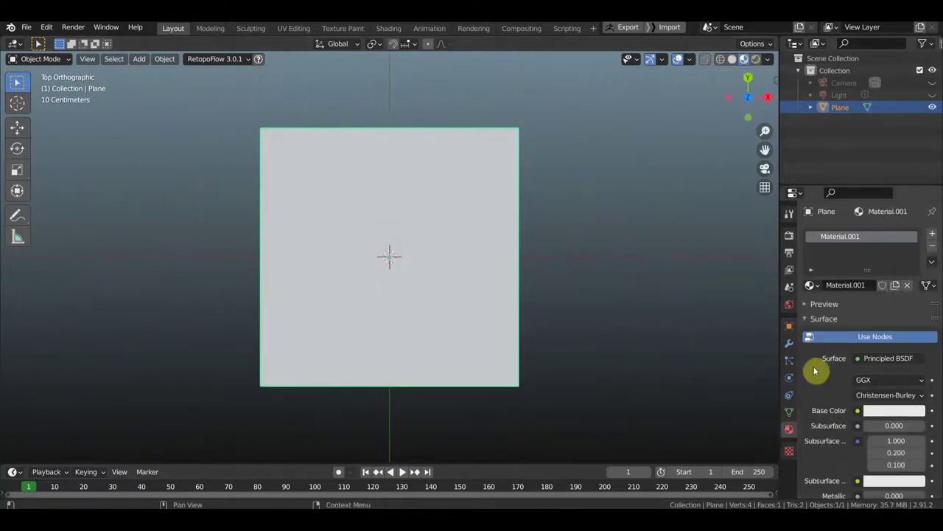
click(858, 411)
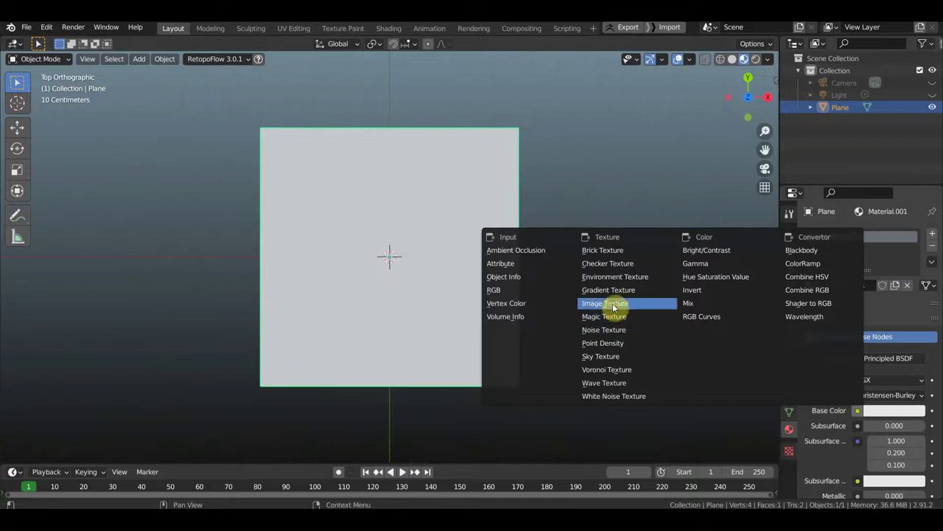
- Feed an Image Texture with гора.jpg from the Desktop into Base Color
click(612, 304)
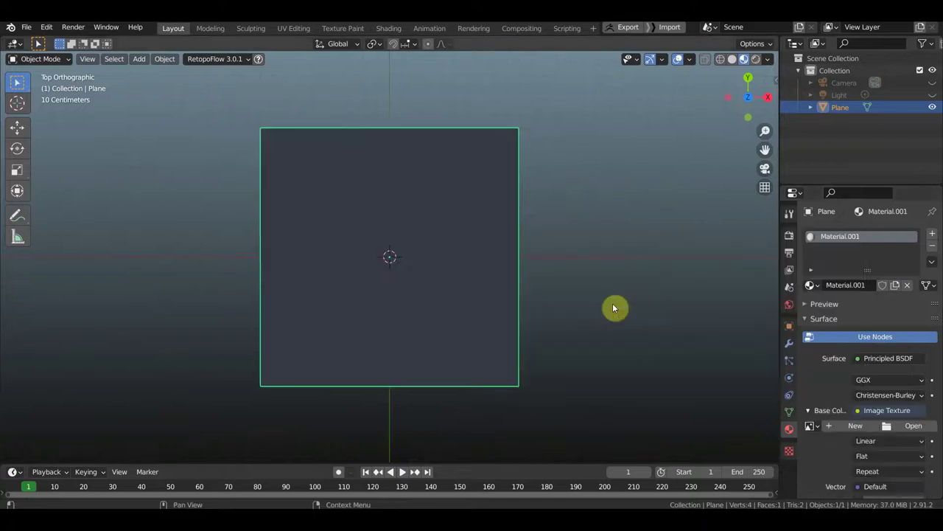
click(918, 431)
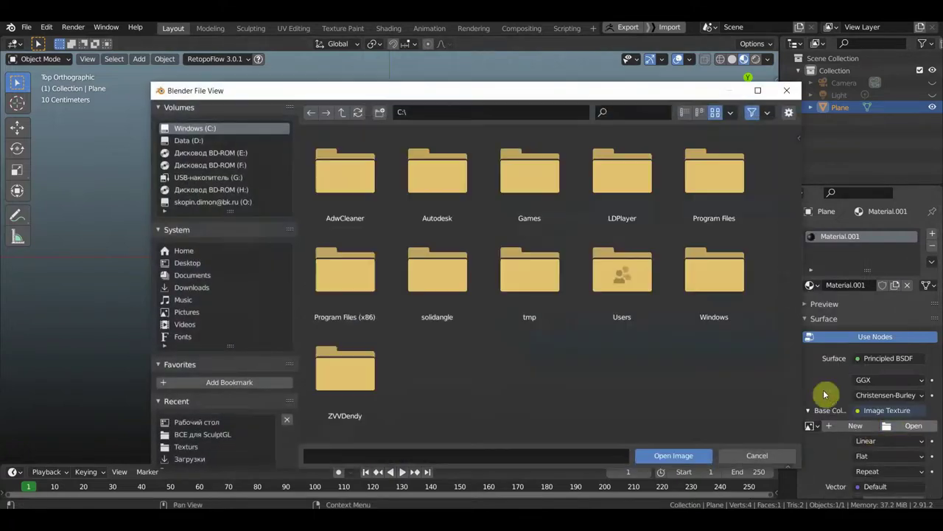
click(187, 267)
scroll(476, 304, down, 3)
scroll(472, 317, down, 2)
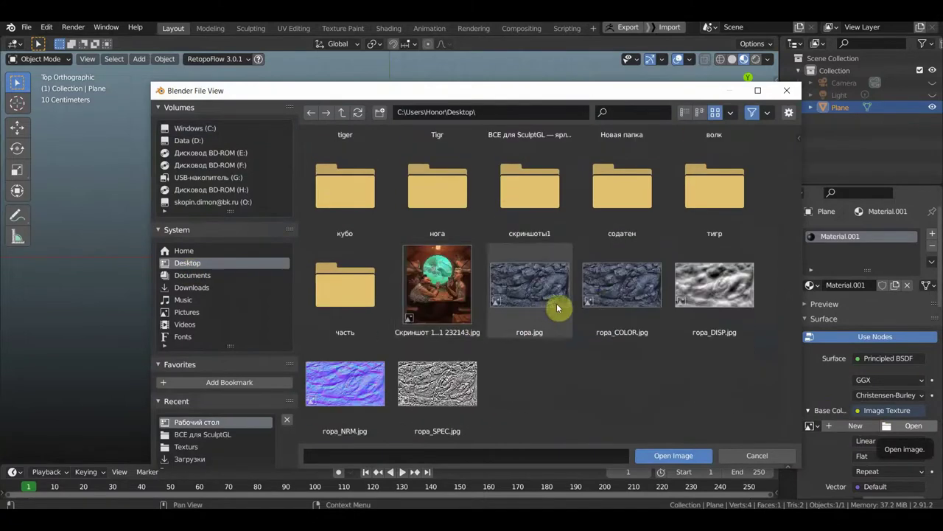
click(612, 302)
click(554, 324)
click(683, 457)
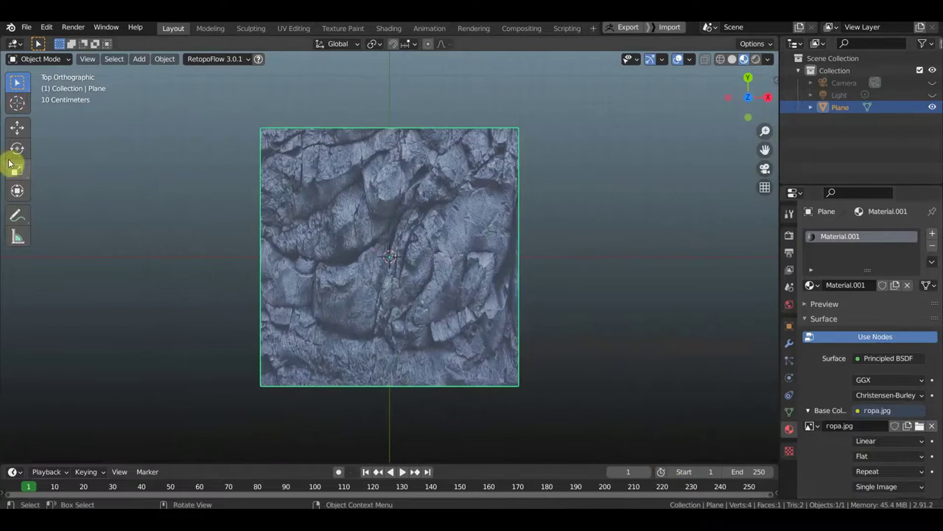
- Stretch the plane about 1.84 times along X and view it from the top
click(24, 191)
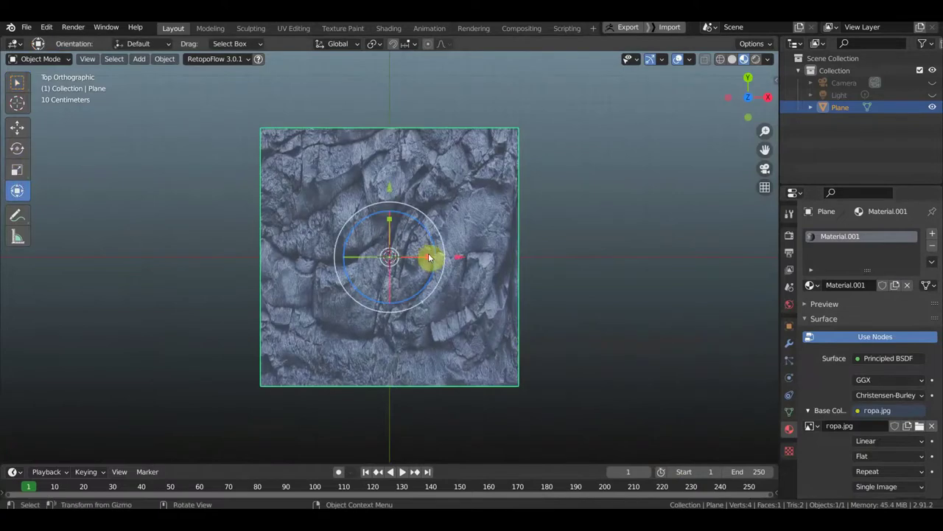
drag(427, 259, 488, 271)
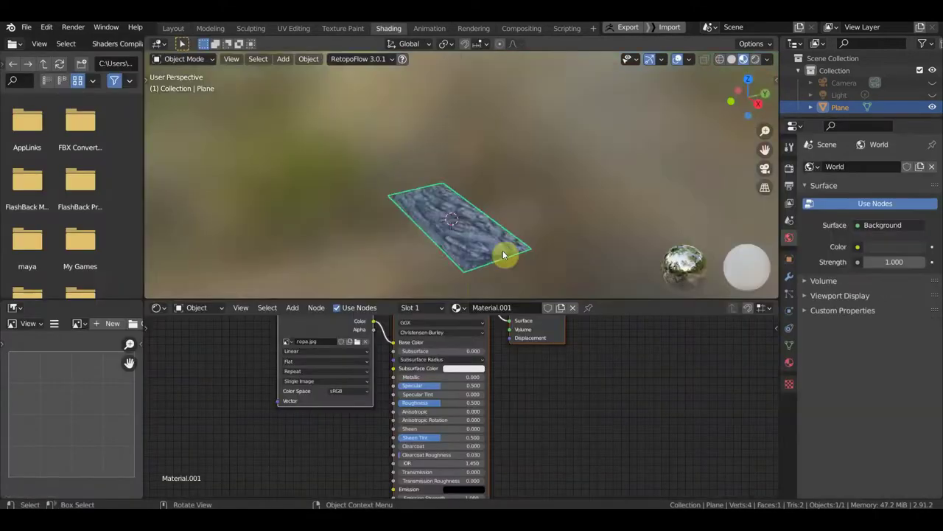
key(KP_7)
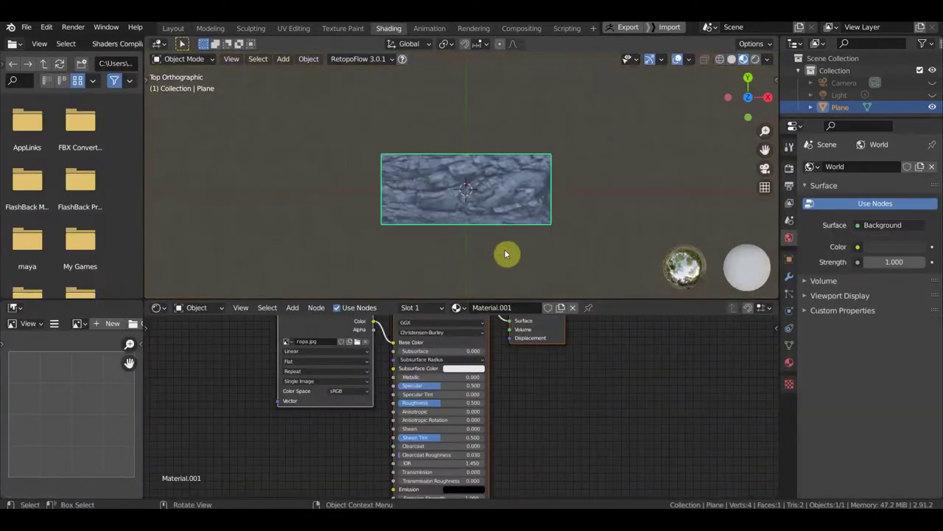
- Return to the top view, then centre the material nodes in an enlarged Shader Editor
scroll(505, 254, up, 2)
scroll(507, 253, up, 2)
scroll(509, 250, up, 2)
middle_drag(511, 248, 519, 216)
key(KP_7)
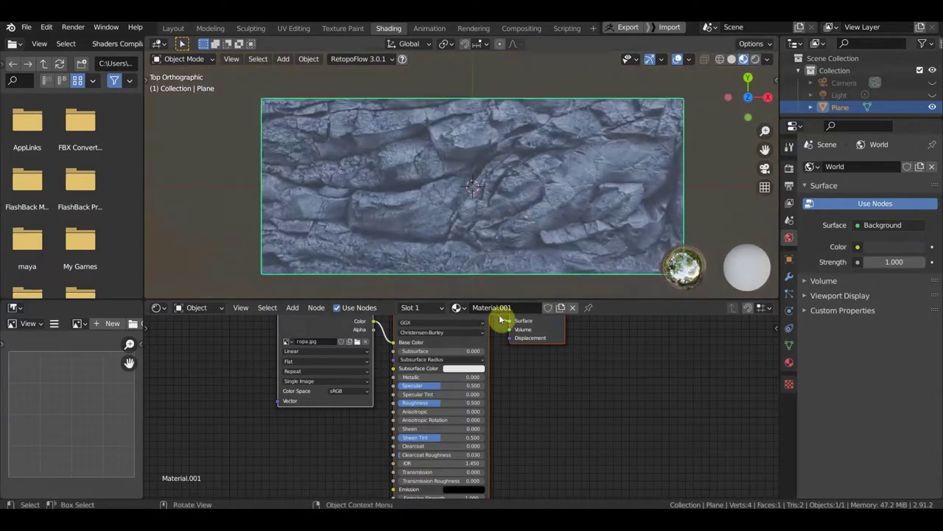
scroll(353, 386, down, 3)
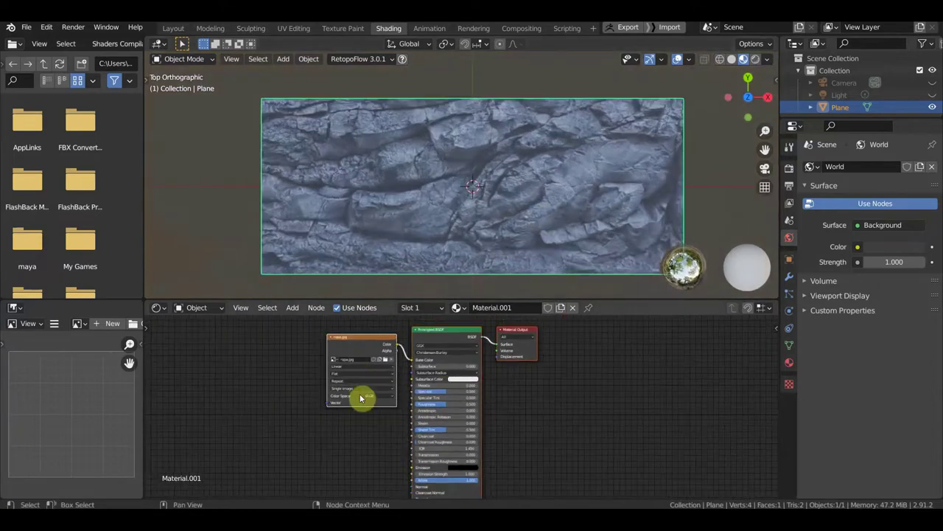
mouse_move(541, 394)
middle_down()
mouse_move(550, 369)
mouse_move(586, 385)
middle_up()
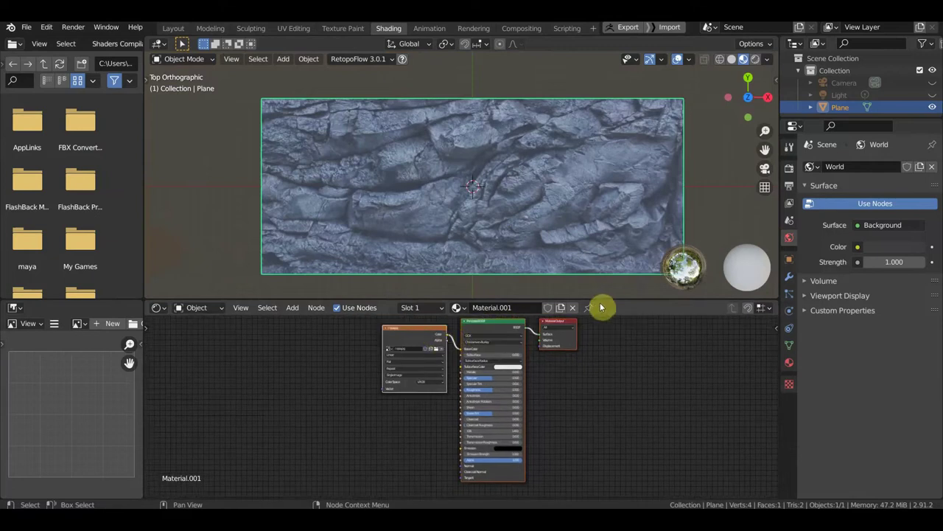
drag(606, 299, 608, 213)
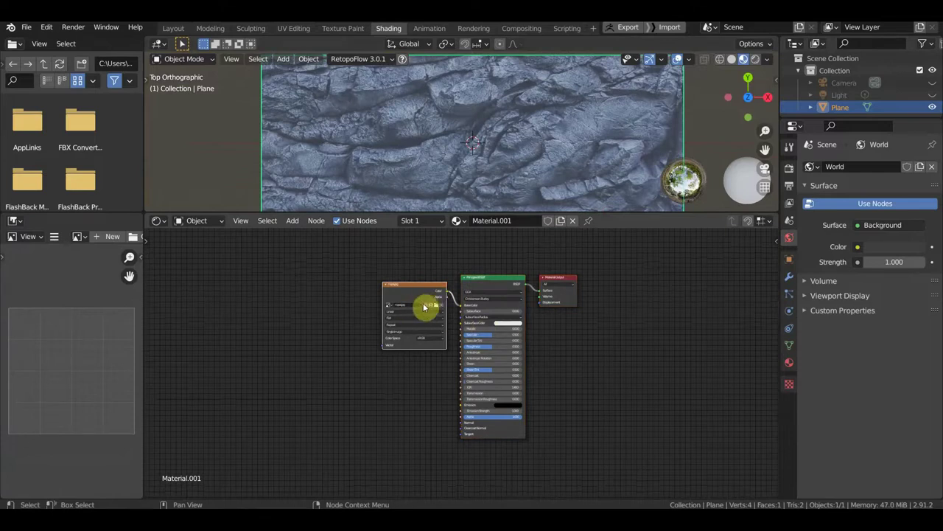
- Duplicate the гора image texture node and stack the copy below the original
key(shift+d)
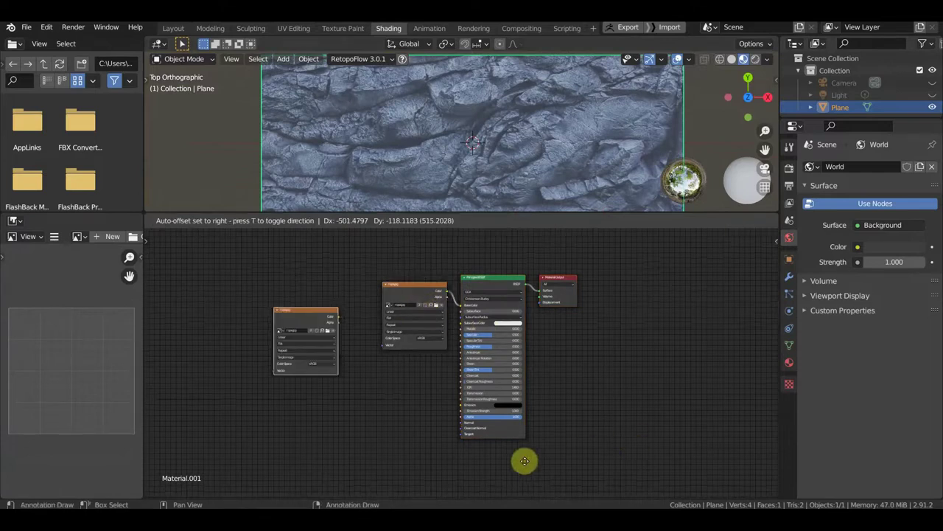
click(593, 259)
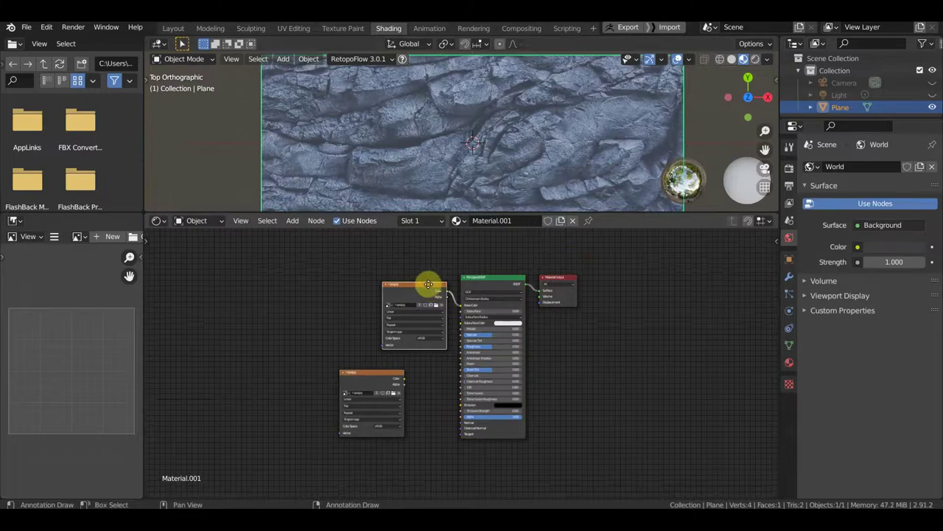
drag(428, 284, 378, 276)
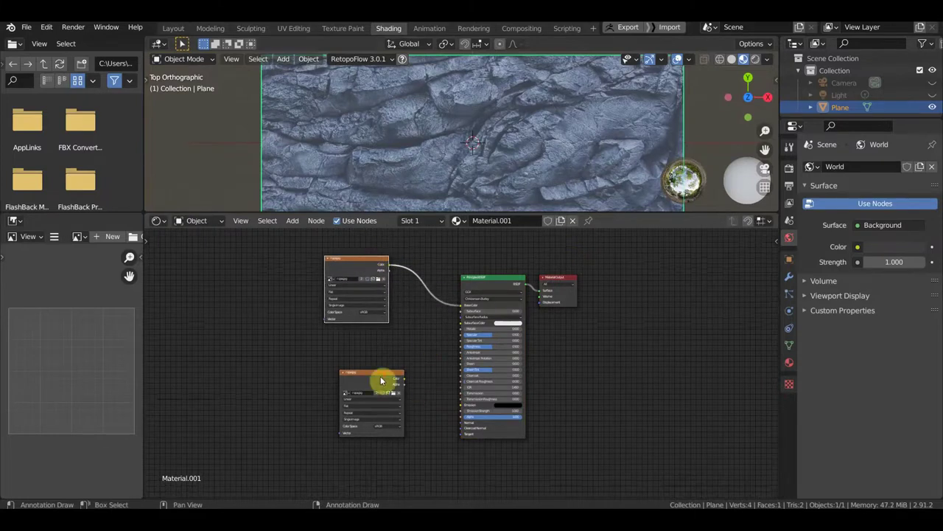
drag(377, 383, 360, 348)
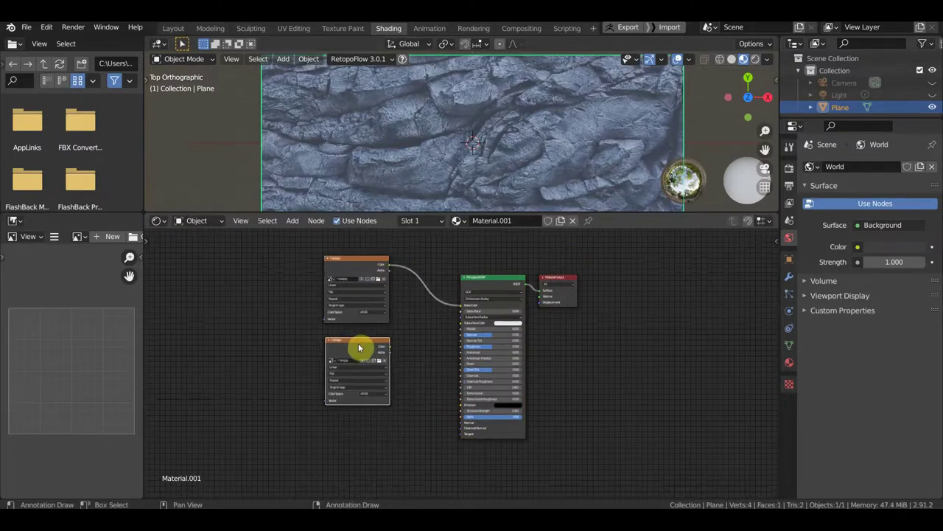
scroll(390, 381, down, 1)
middle_drag(591, 361, 594, 337)
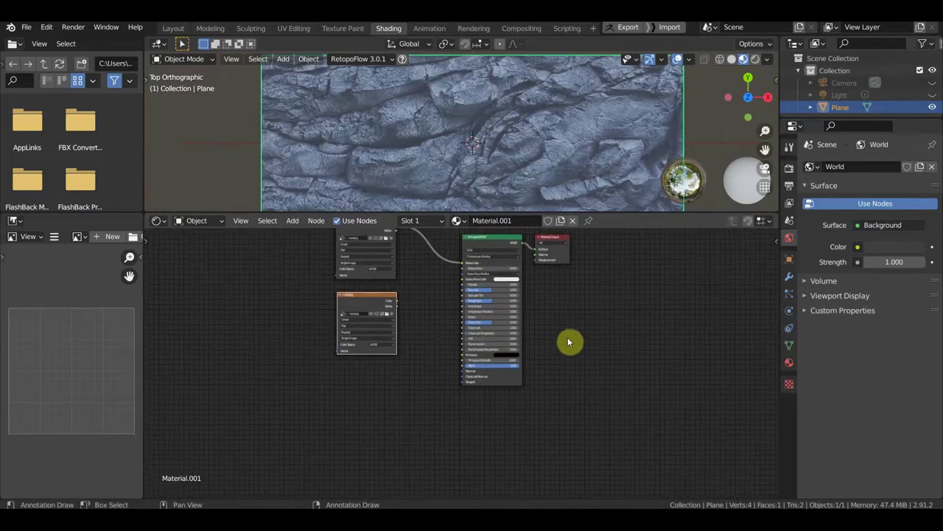
- Add a third image texture copy below and wire the second node's Color into Roughness
key(shift+d)
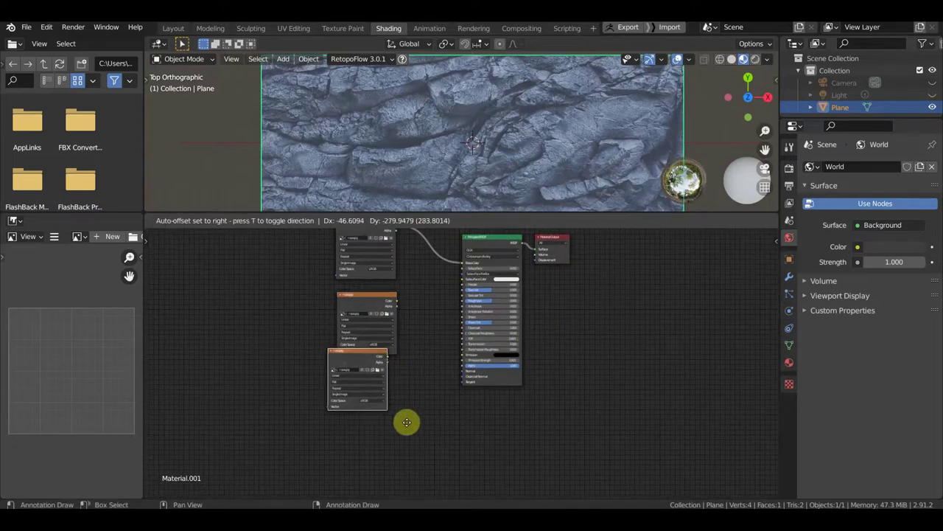
click(408, 437)
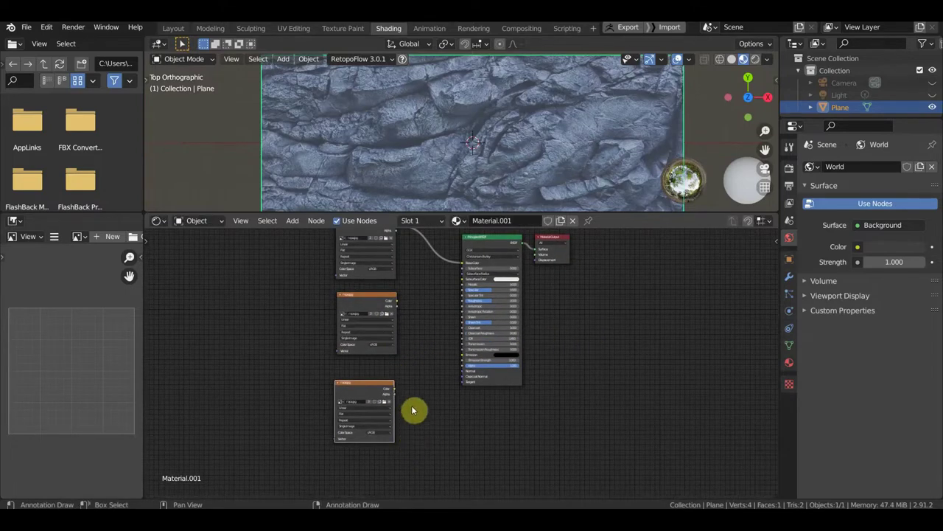
middle_drag(435, 332, 442, 372)
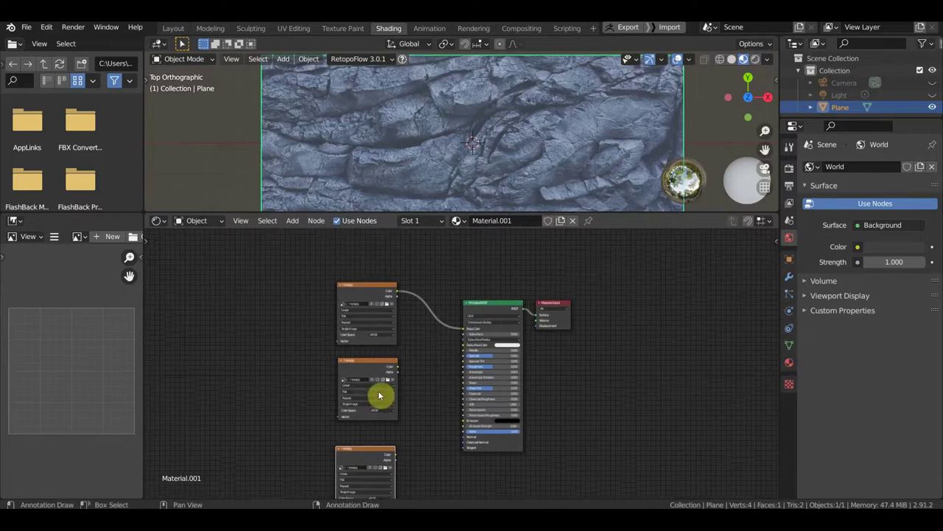
scroll(375, 381, up, 2)
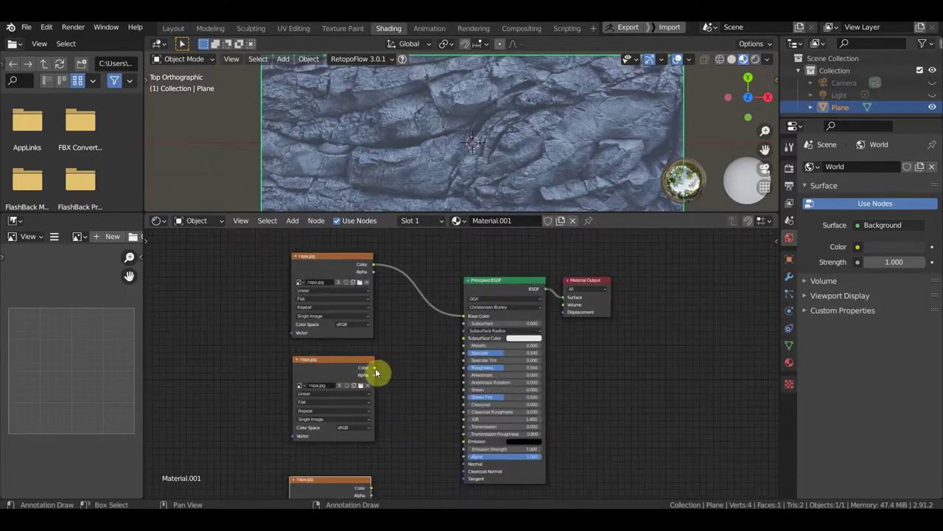
mouse_move(390, 374)
mouse_down()
mouse_move(472, 371)
mouse_move(463, 368)
mouse_up()
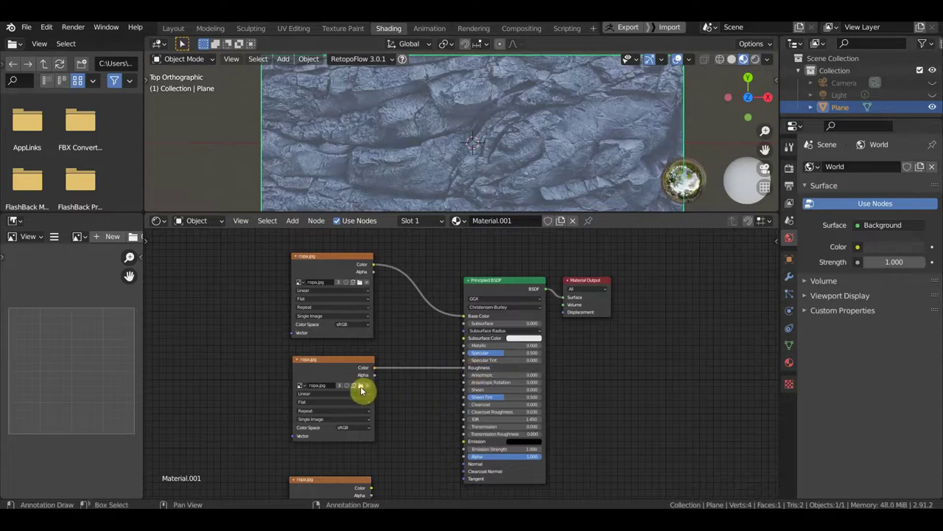
- Load гора_DISP.jpg into the second image texture node
click(361, 391)
scroll(457, 374, down, 3)
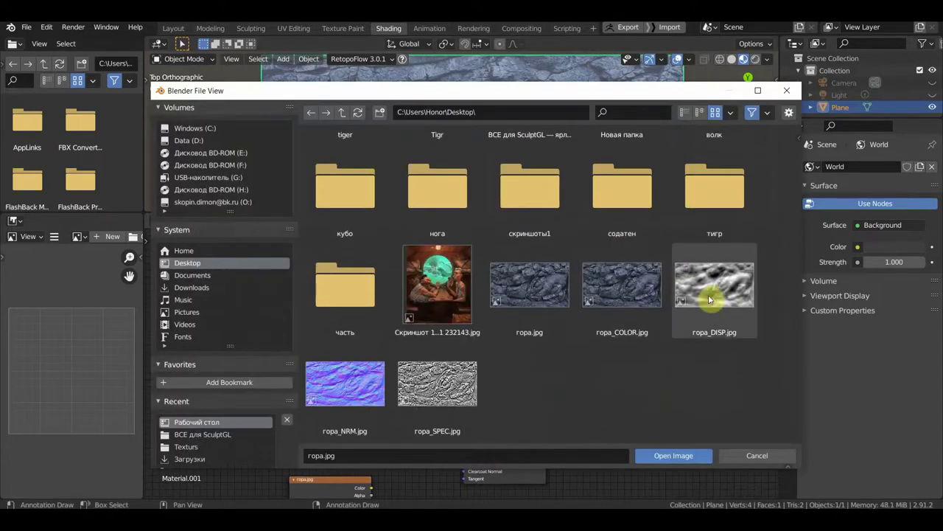
click(724, 293)
click(689, 456)
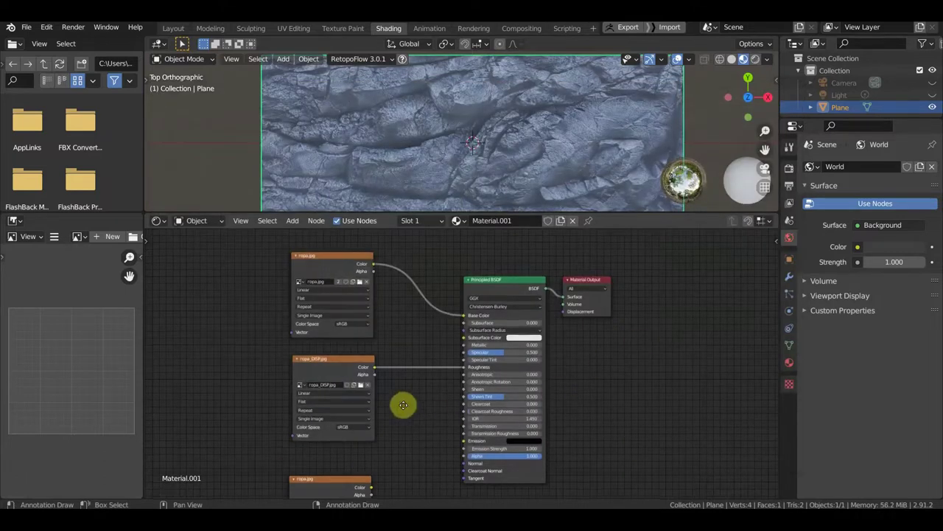
middle_drag(402, 402, 433, 283)
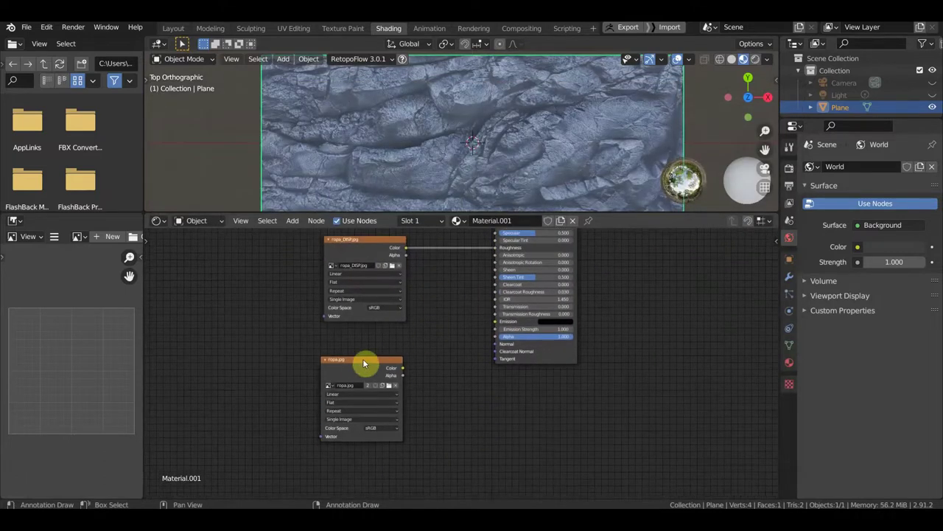
- Add a Normal Map node feeding the BSDF Normal input, driven by an image node's Color
click(293, 221)
mouse_move(310, 314)
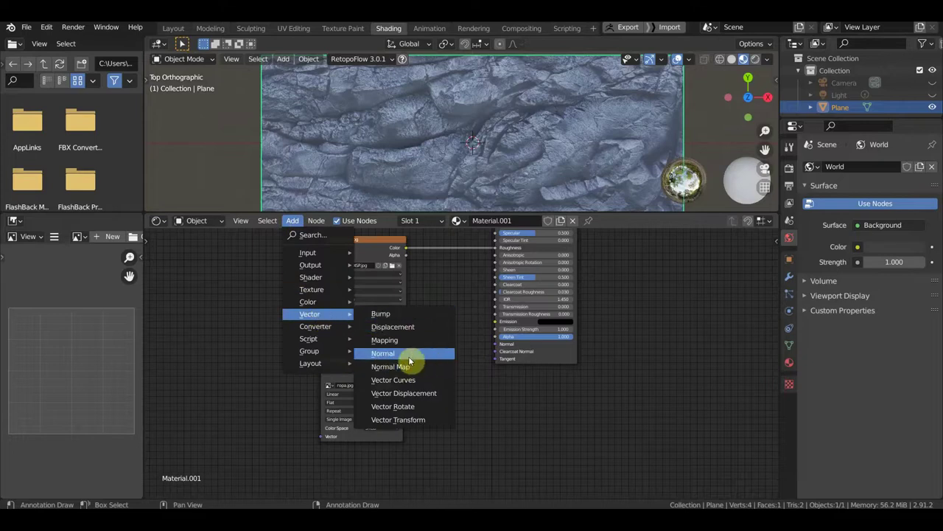
click(404, 367)
click(460, 369)
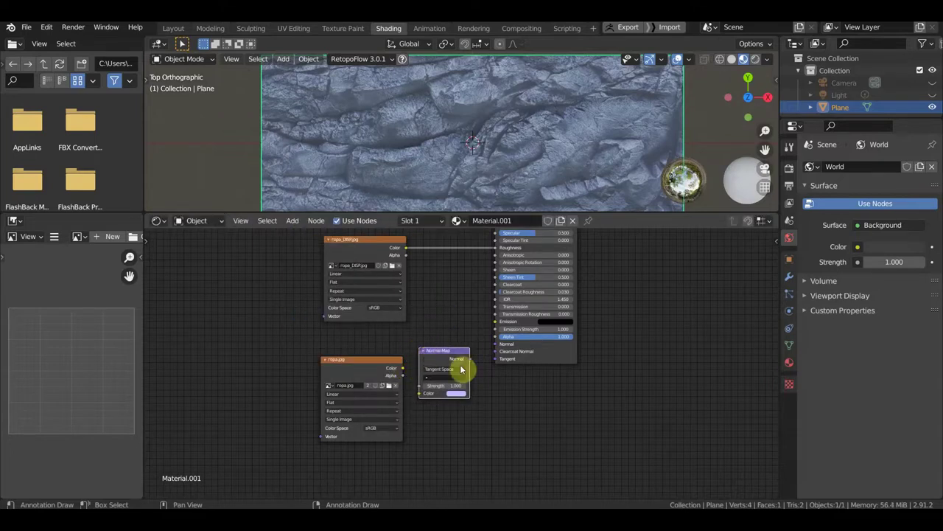
scroll(472, 375, up, 1)
mouse_move(475, 361)
mouse_down()
mouse_move(509, 346)
mouse_move(508, 337)
mouse_up()
mouse_move(381, 370)
mouse_down()
mouse_move(389, 396)
mouse_move(407, 406)
mouse_up()
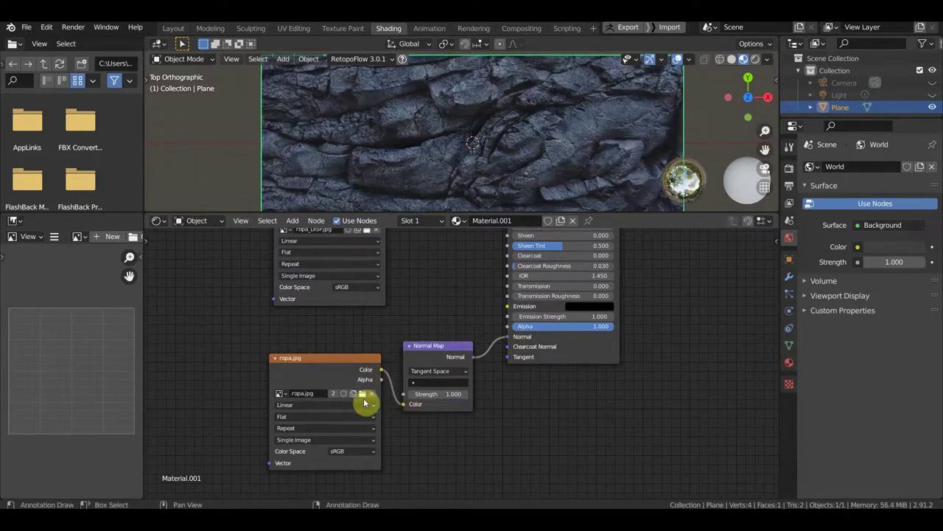
- Load гора_NRM.jpg into the image node driving the Normal Map
click(362, 396)
scroll(491, 373, down, 1)
scroll(575, 347, down, 5)
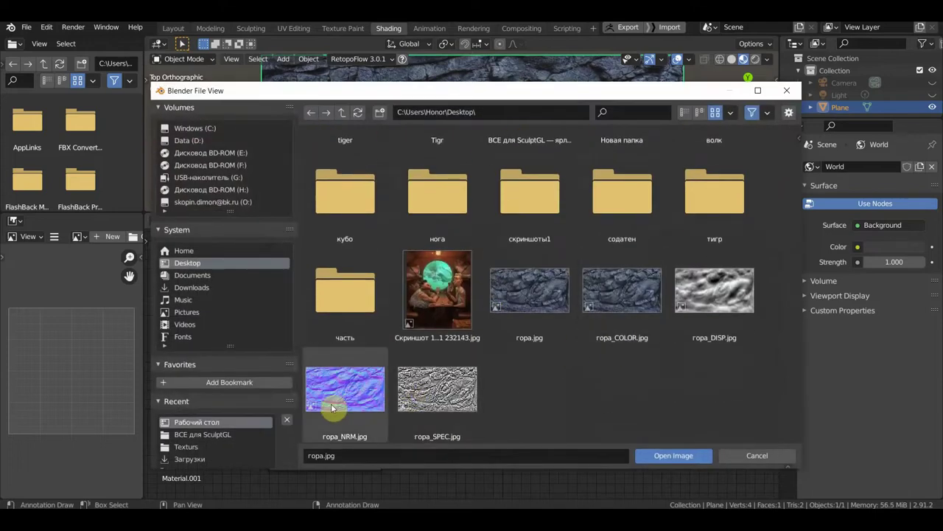
click(357, 398)
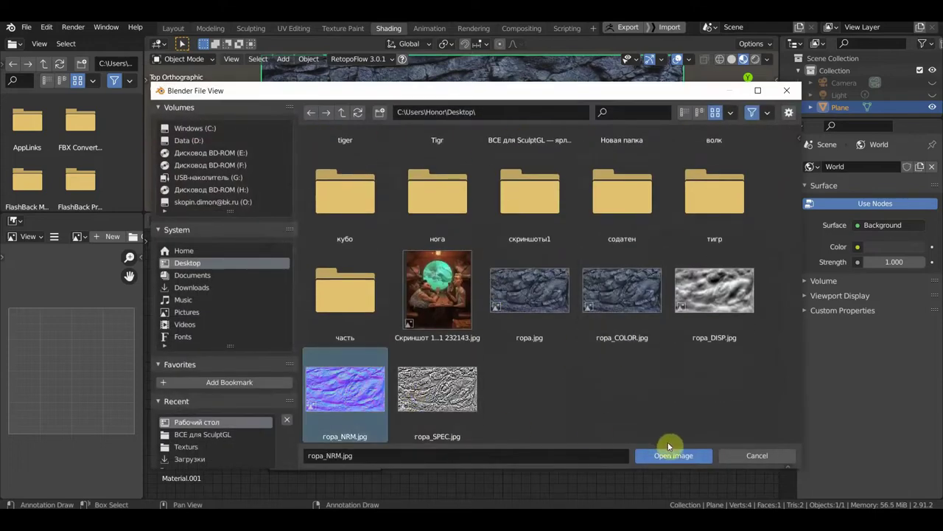
click(699, 455)
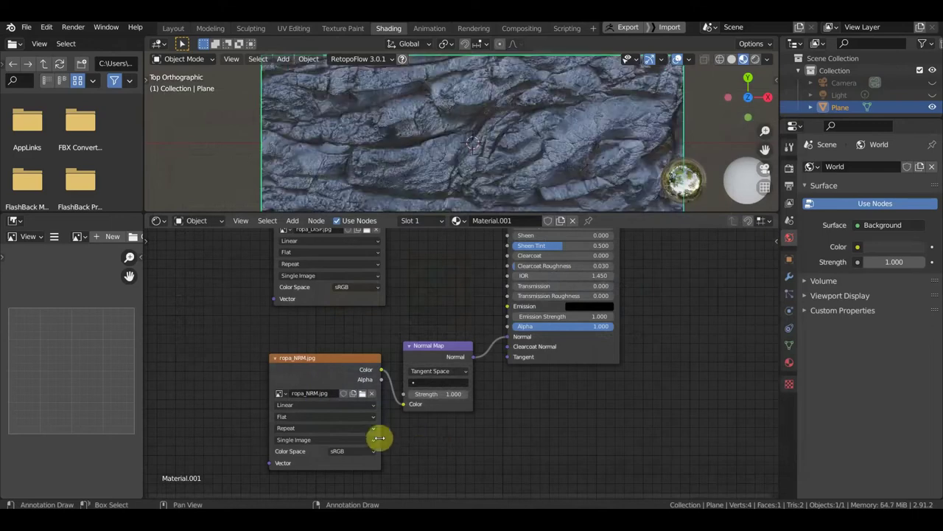
- Set the NRM and DISP images to Non-Color, raise Normal Map strength to 2.400, and view in Layout
click(352, 451)
click(355, 411)
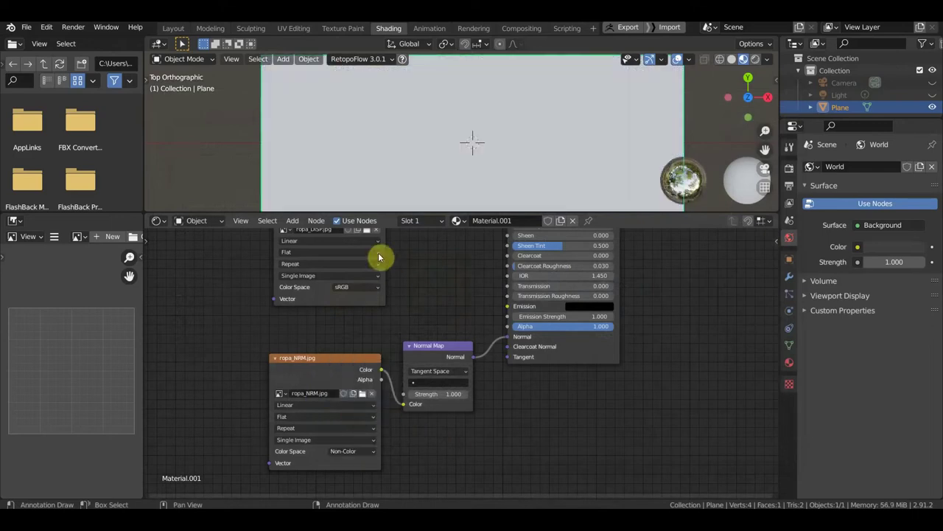
click(362, 287)
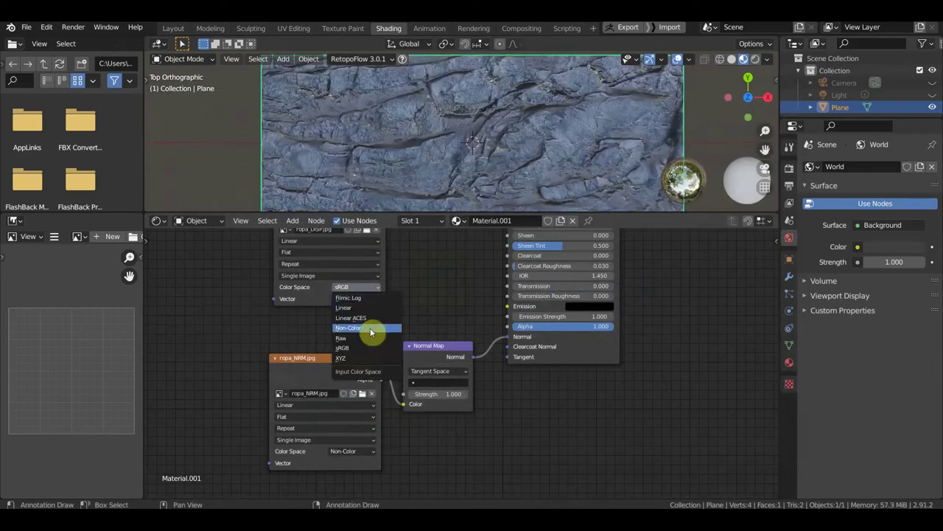
click(369, 327)
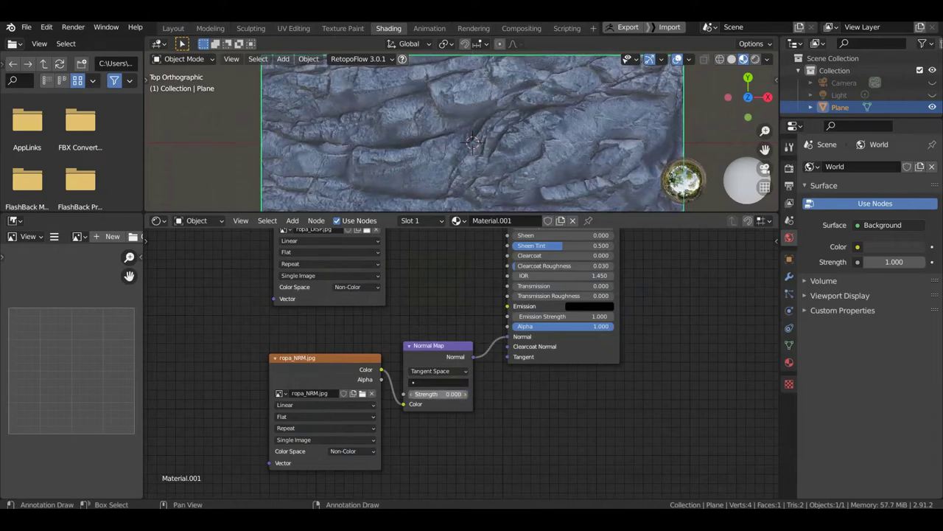
mouse_move(438, 393)
mouse_down()
mouse_move(471, 394)
mouse_move(442, 393)
mouse_up()
text(2.400)
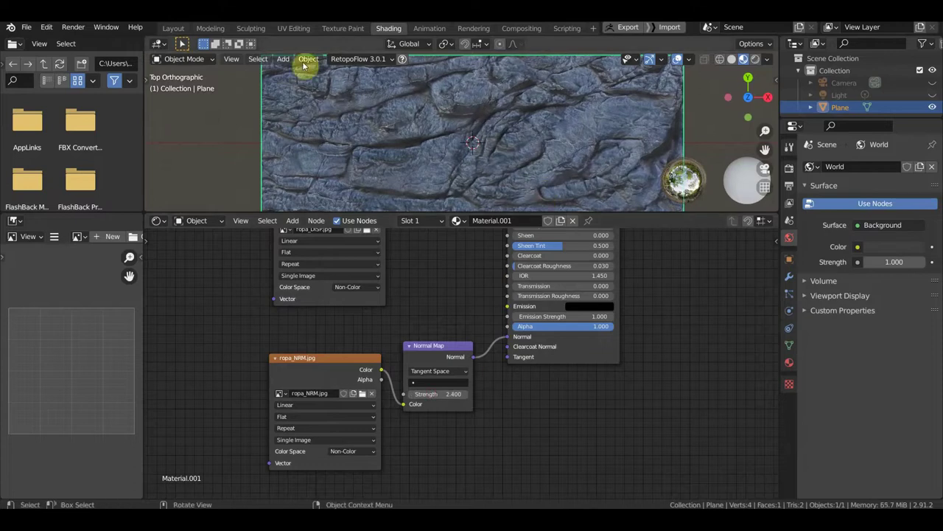
click(174, 28)
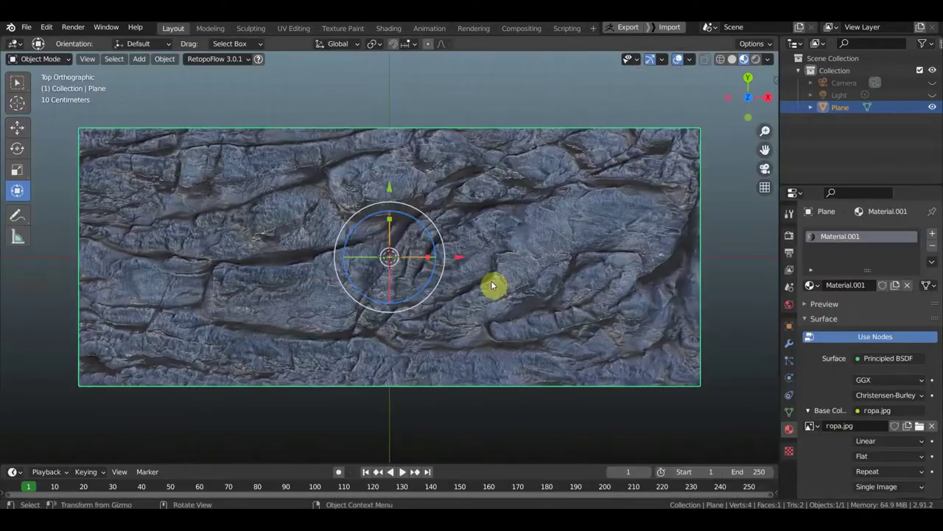
- Orbit the rock plane, snap to top view, and pick the Select Box tool
mouse_move(487, 286)
middle_down()
mouse_move(518, 211)
mouse_move(485, 274)
mouse_move(527, 267)
mouse_move(532, 276)
middle_up()
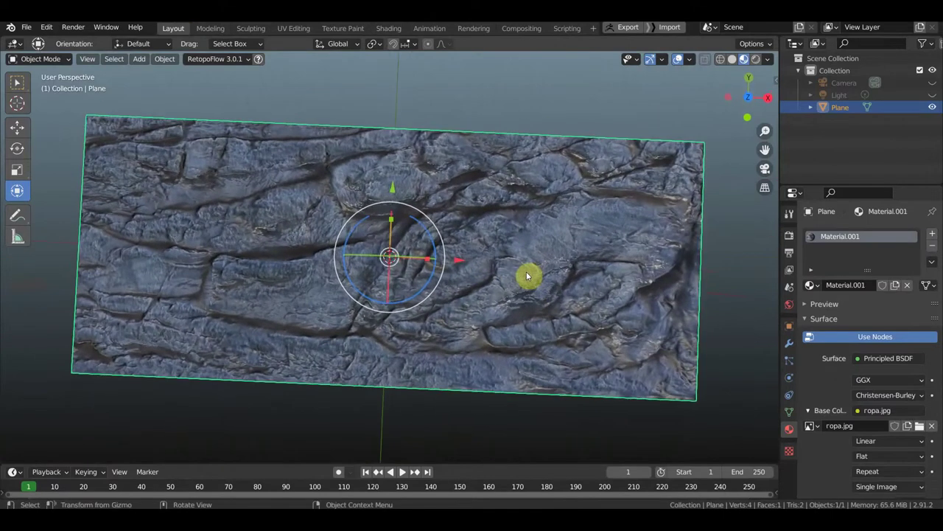
key(KP_7)
scroll(546, 265, up, 3)
scroll(467, 229, down, 3)
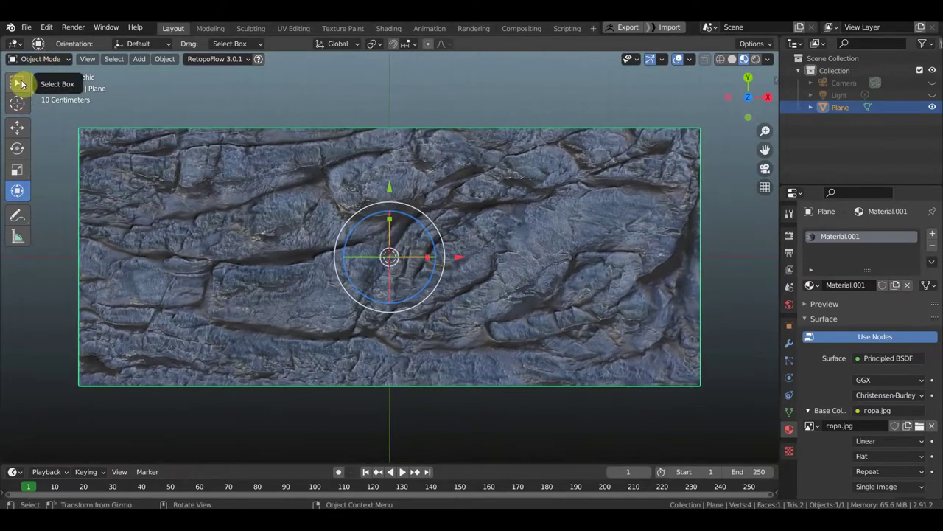
click(17, 82)
- Tilt the plane to inspect the relief, then check front and top views
scroll(343, 267, up, 3)
scroll(343, 267, down, 1)
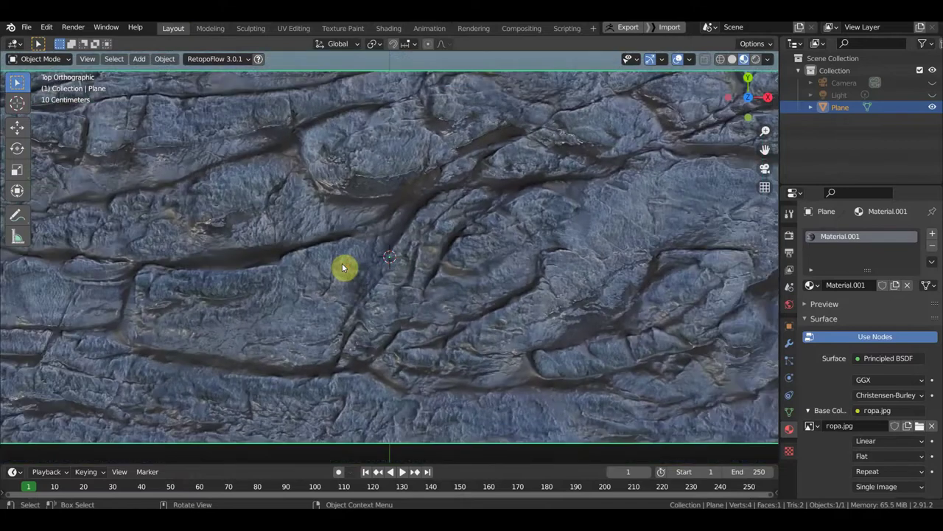
scroll(344, 267, down, 1)
mouse_move(373, 264)
middle_down()
mouse_move(432, 243)
mouse_move(483, 202)
mouse_move(524, 143)
mouse_move(497, 140)
mouse_move(466, 225)
mouse_move(450, 222)
mouse_move(345, 343)
middle_up()
key(KP_1)
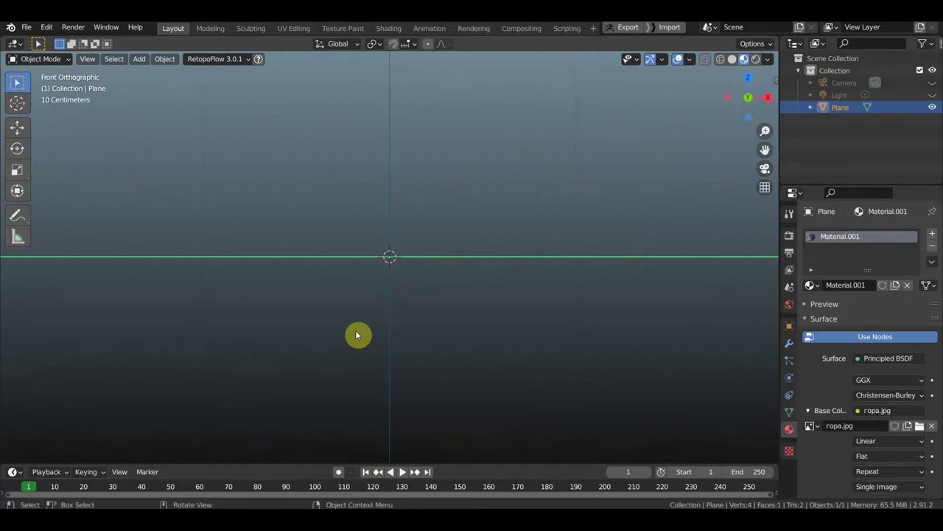
key(KP_7)
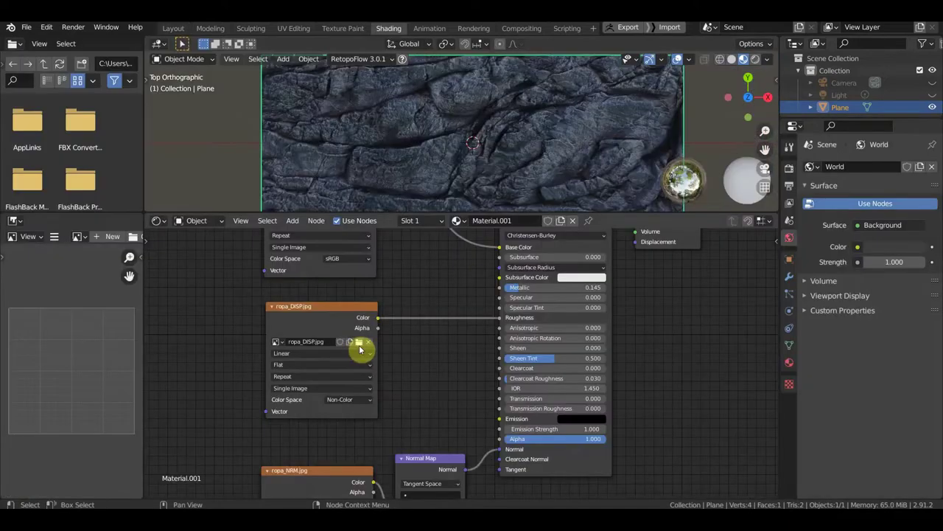
- Load гора_SPEC.jpg into the roughness image node
click(361, 349)
scroll(442, 342, down, 2)
scroll(479, 353, down, 2)
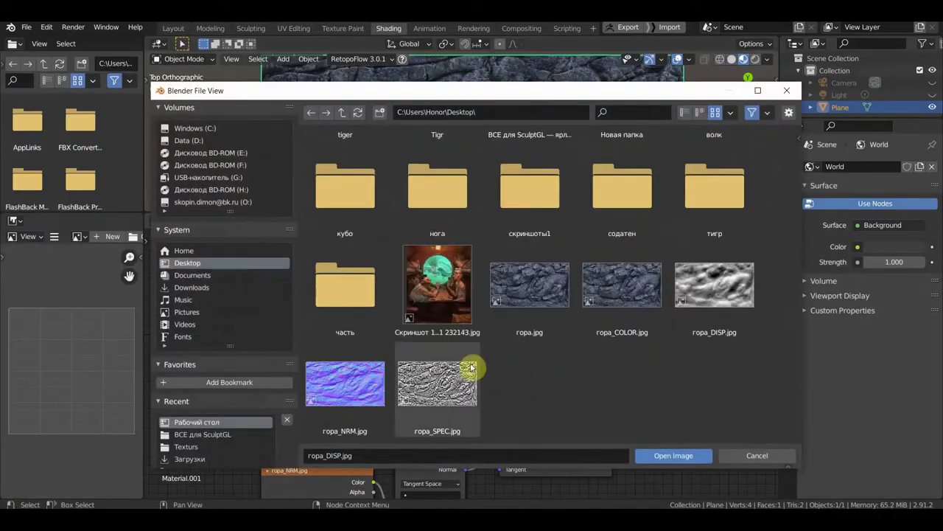
click(435, 399)
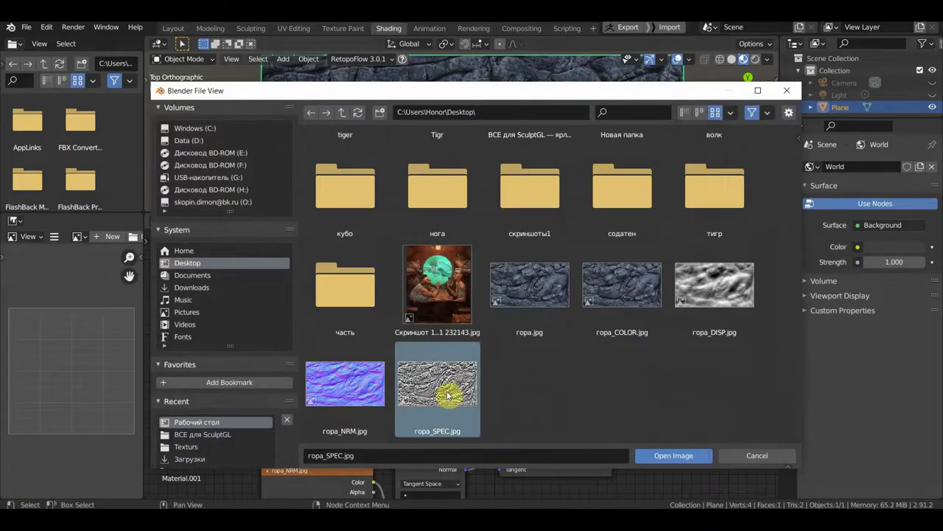
click(691, 457)
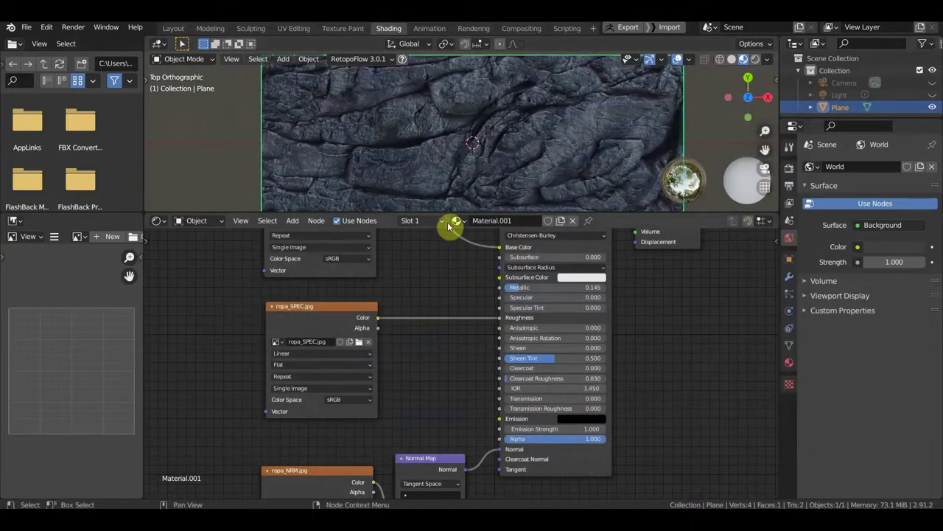
- Enlarge the 3D viewport and set the specular image's color space to Non-Color
drag(450, 212, 450, 303)
scroll(450, 391, up, 2)
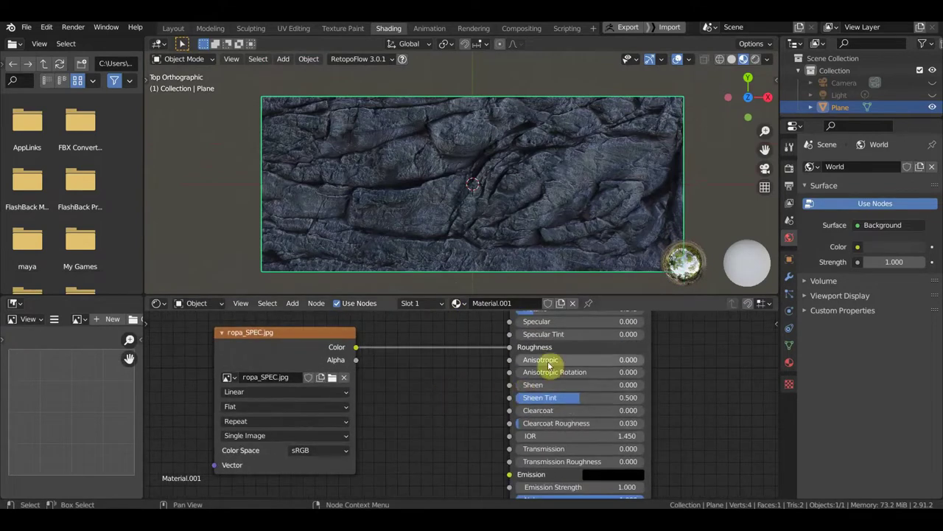
click(336, 457)
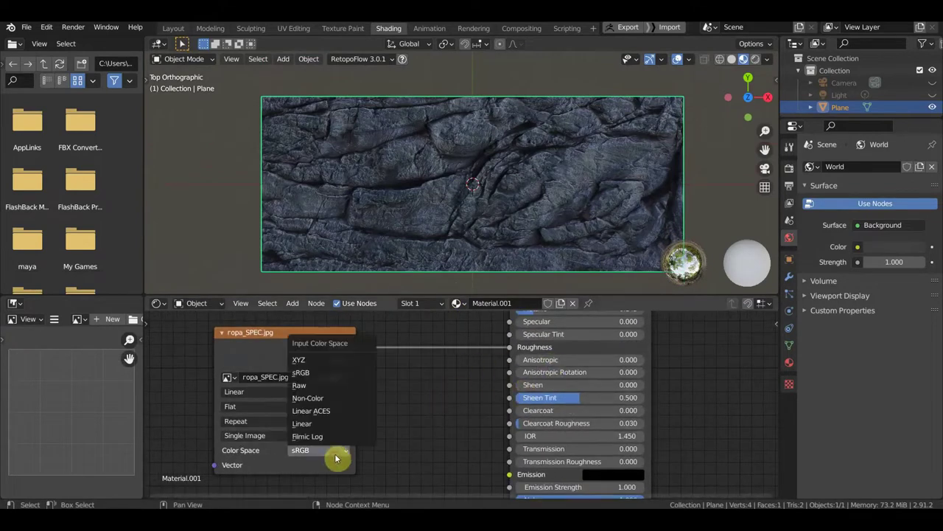
click(325, 398)
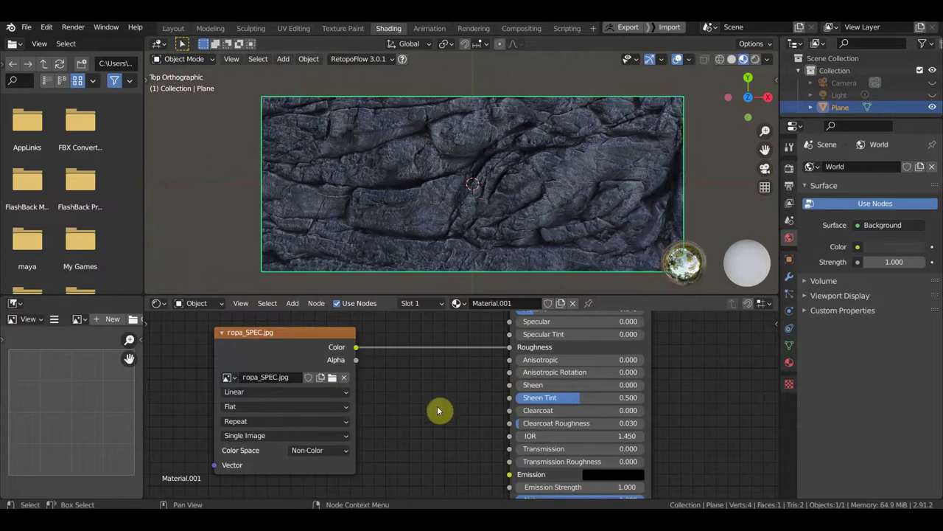
scroll(451, 398, down, 1)
shift+scroll(613, 351, down, 1)
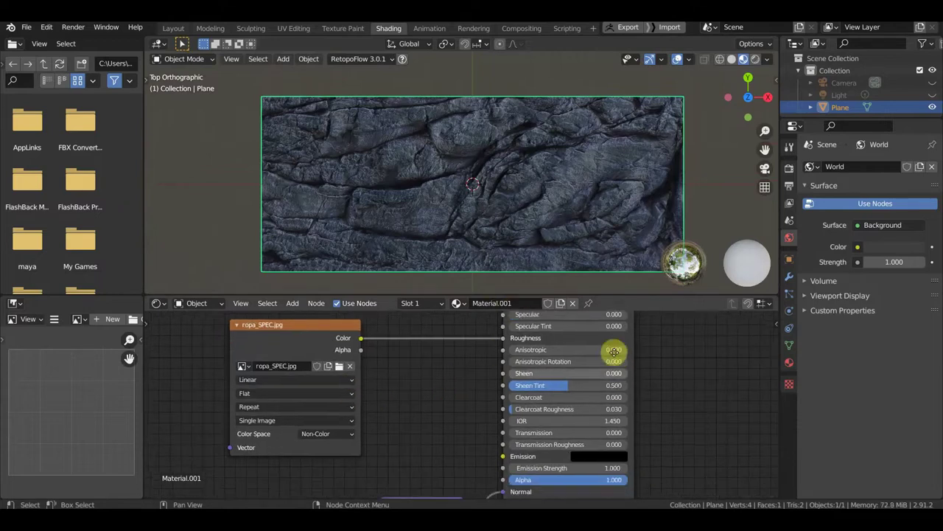
- Lower the Normal Map strength to 0.300 for gentler relief
shift+scroll(625, 440, down, 4)
middle_drag(624, 441, 650, 373)
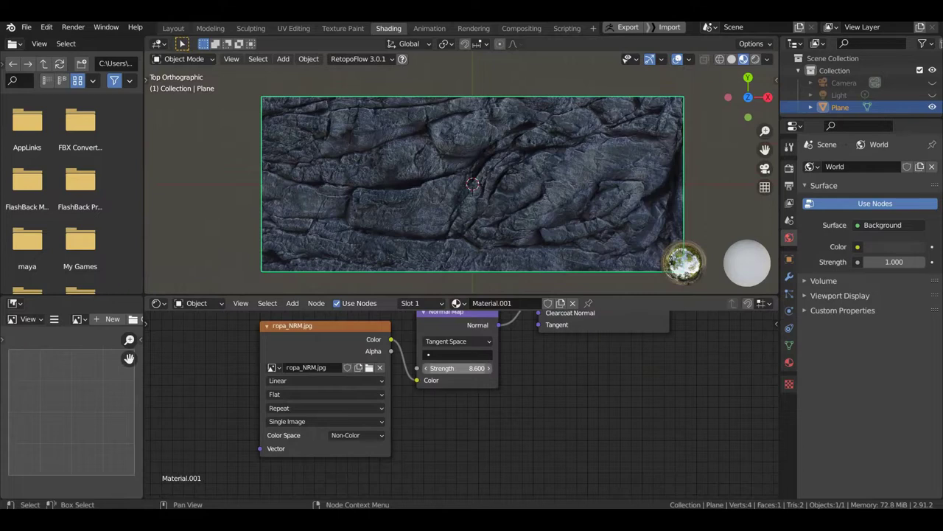
key(BackSpace)
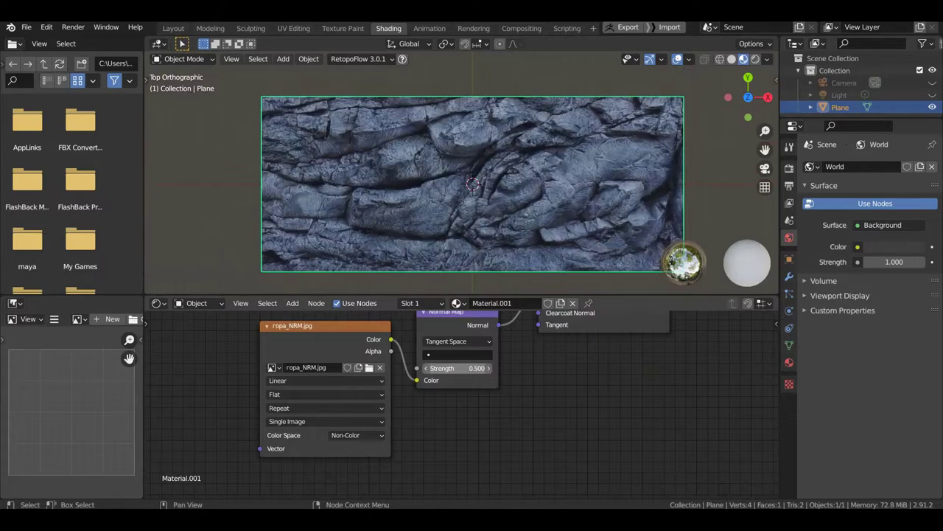
- Orbit the textured plane at an angle, then snap back to the top view
scroll(523, 215, up, 2)
scroll(523, 215, up, 2)
scroll(520, 216, up, 1)
mouse_move(522, 214)
middle_down()
mouse_move(514, 168)
mouse_move(514, 206)
middle_up()
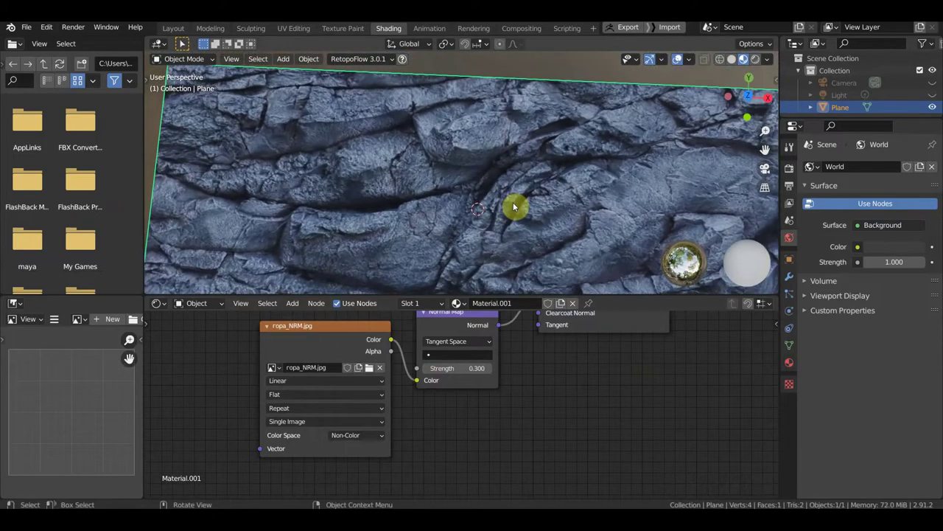
key(KP_7)
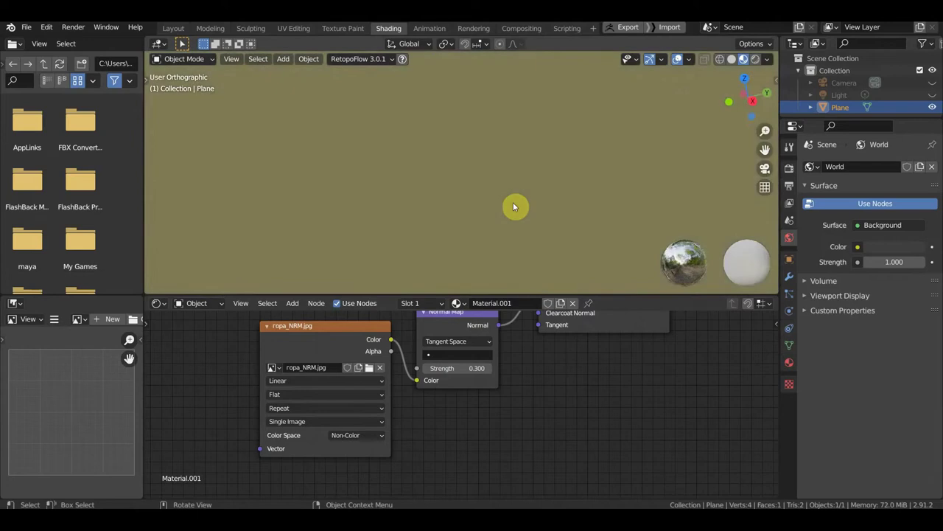